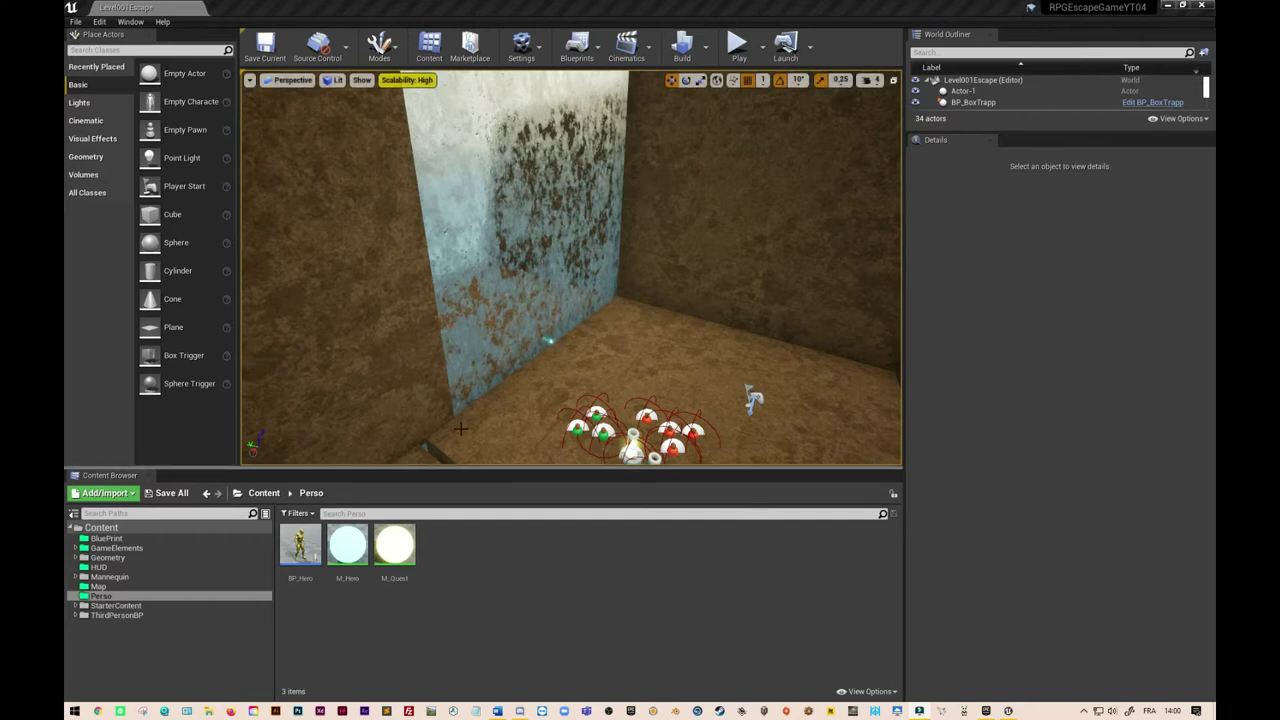
Go from the Content root into the HUD folder and open the UI_Item widget blueprint
{"action": "left_click", "coordinate": [264, 493]}
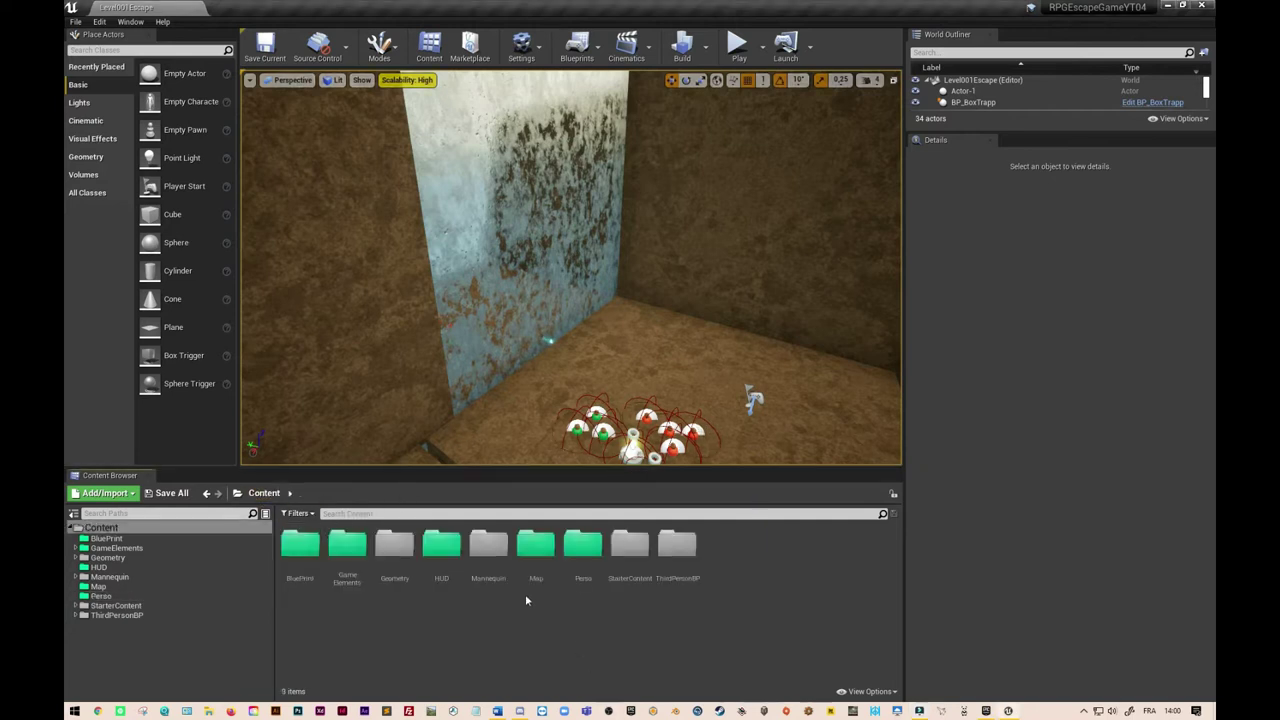
{"action": "double_click", "coordinate": [440, 560]}
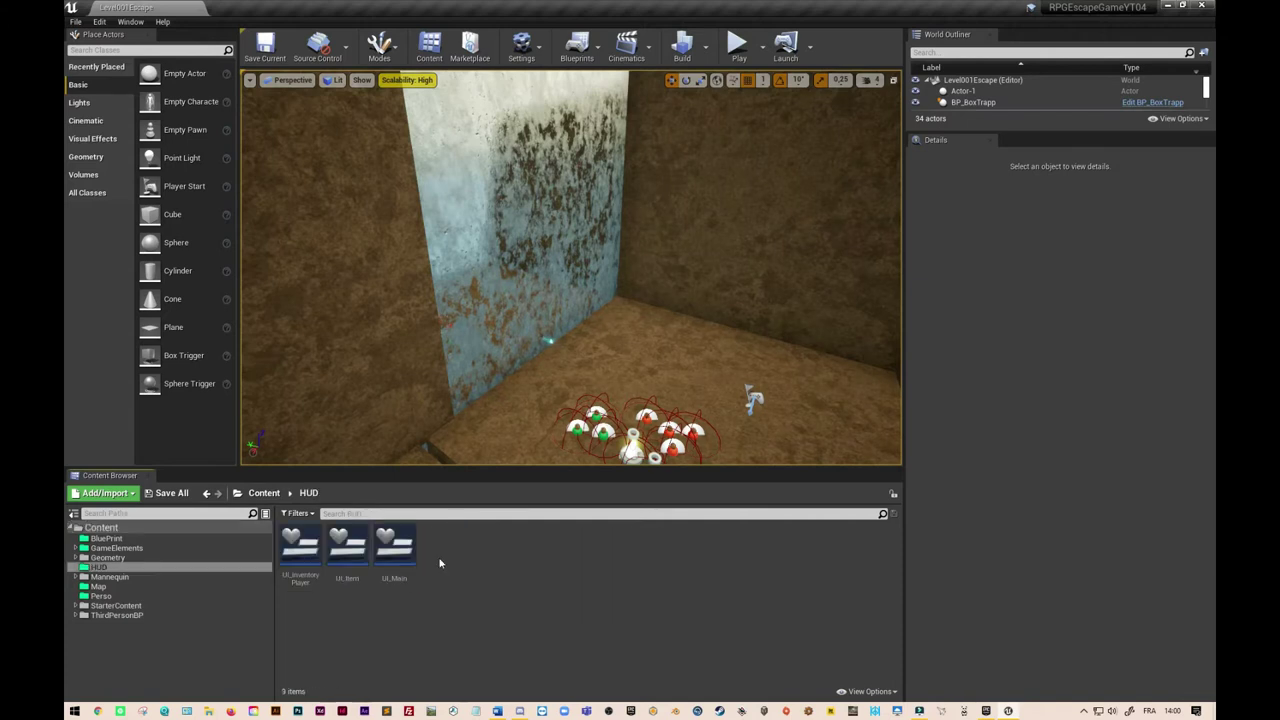
{"action": "double_click", "coordinate": [350, 555]}
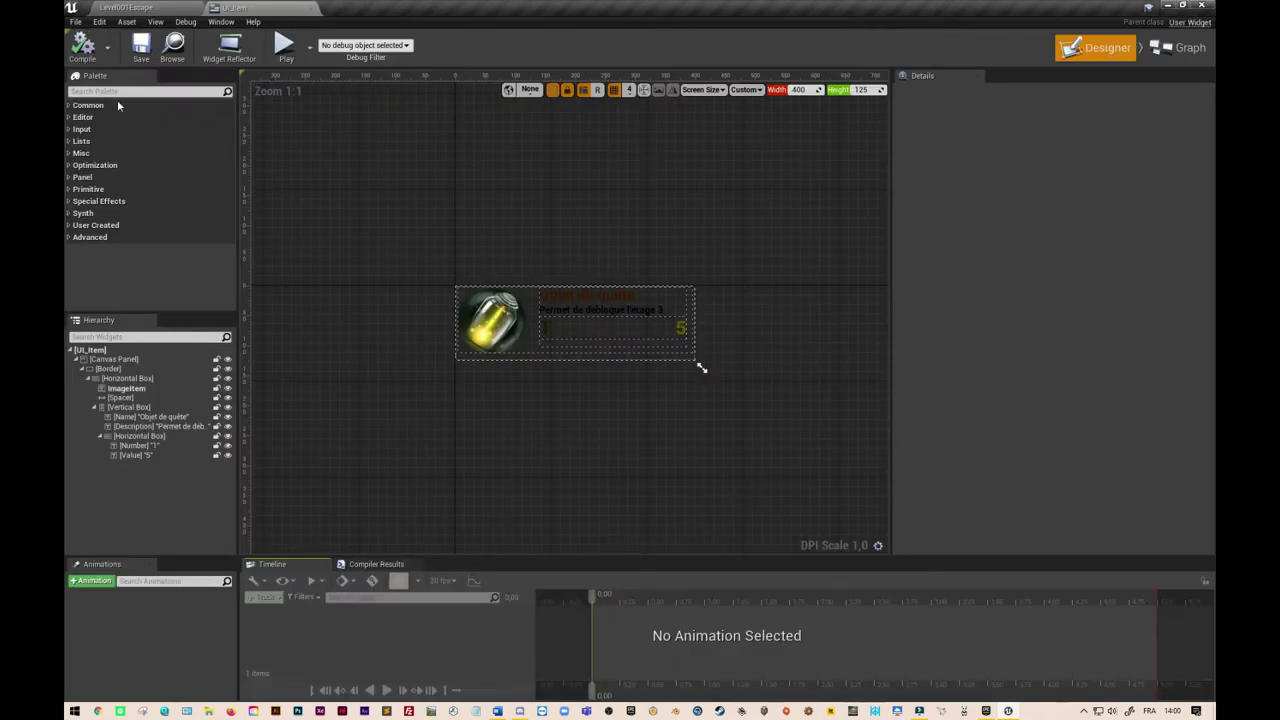
Add a Button from the Palette to UI_Item's hierarchy and select the new Button_233
{"action": "type", "text": "b"}
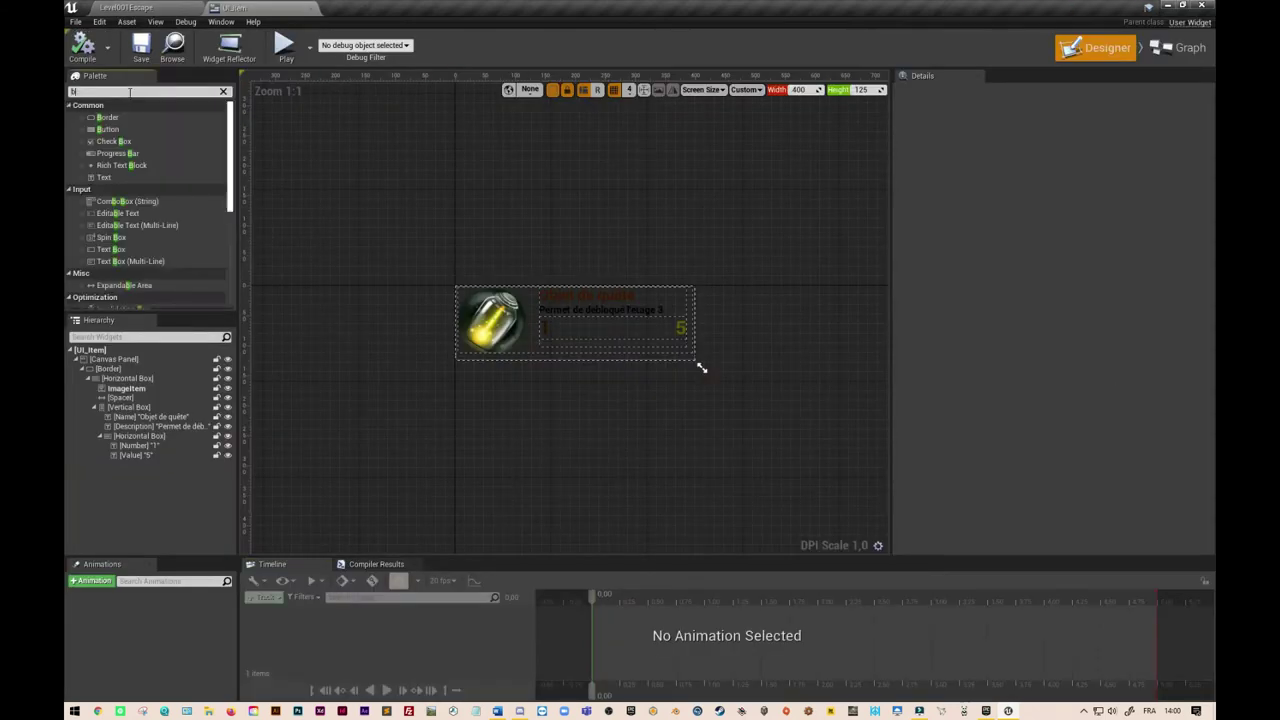
{"action": "type", "text": "utt"}
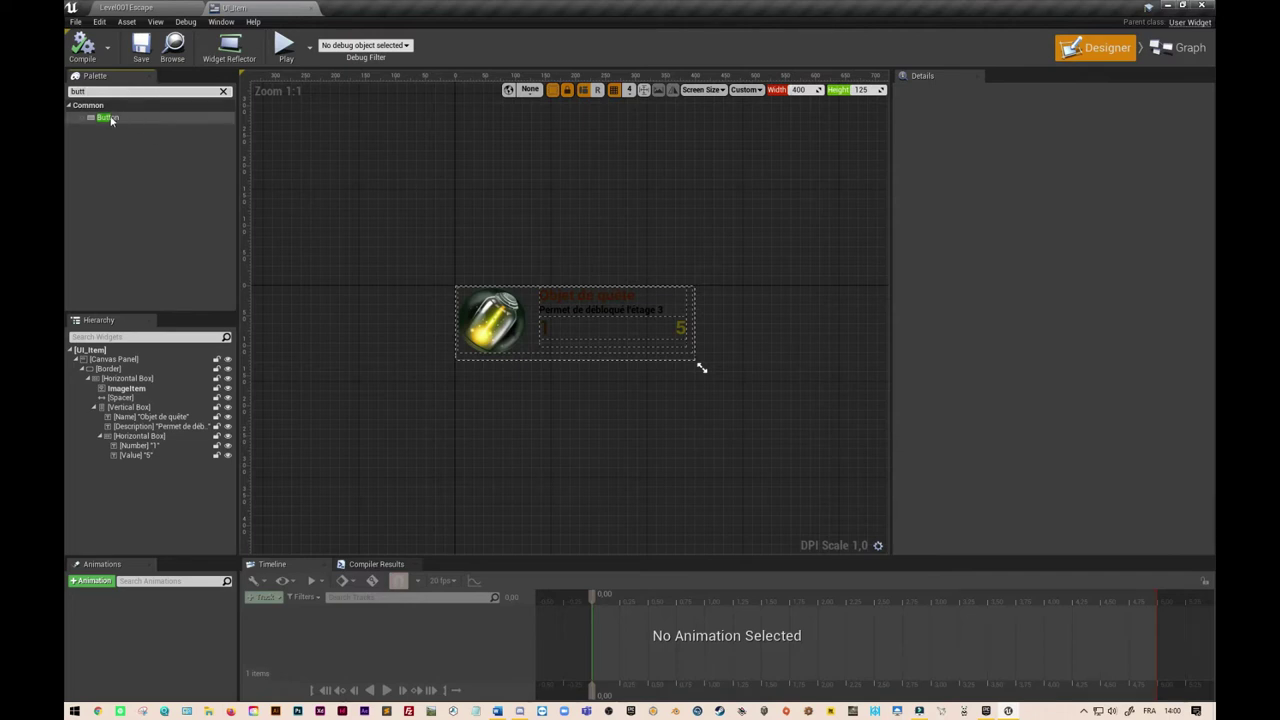
{"action": "left_click_drag", "start_coordinate": [140, 119], "coordinate": [114, 378]}
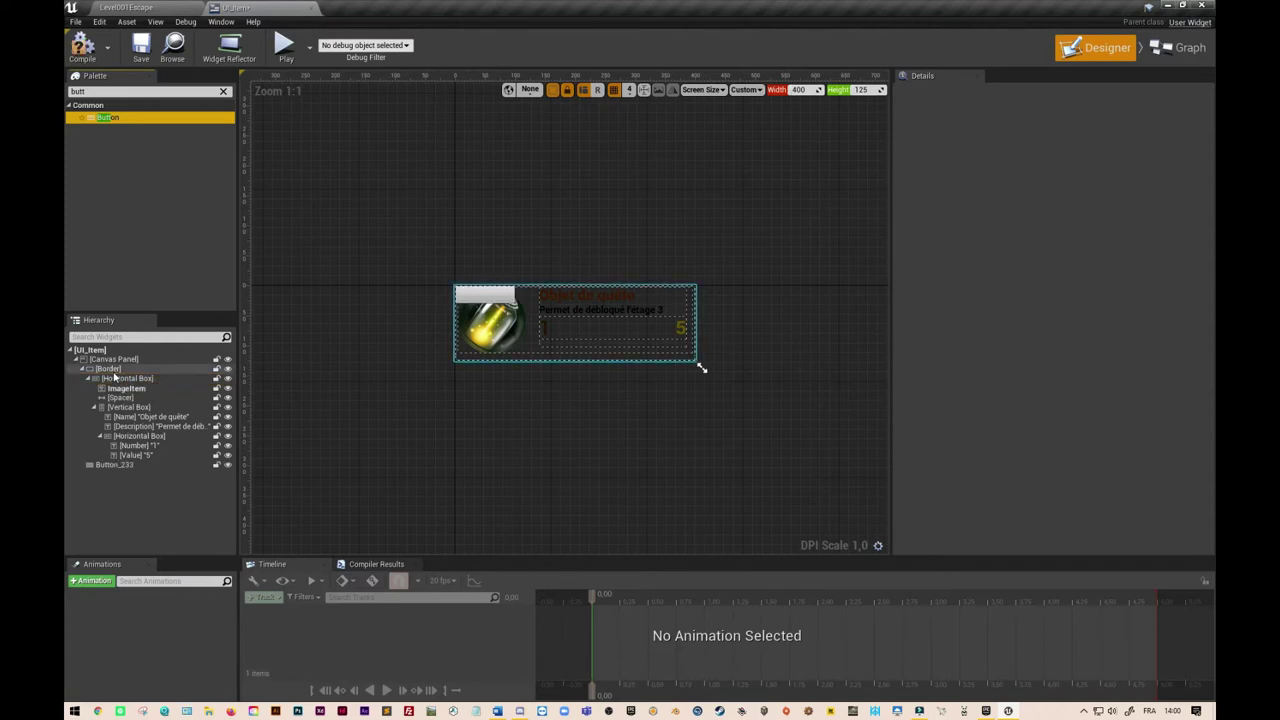
{"action": "left_click", "coordinate": [497, 299]}
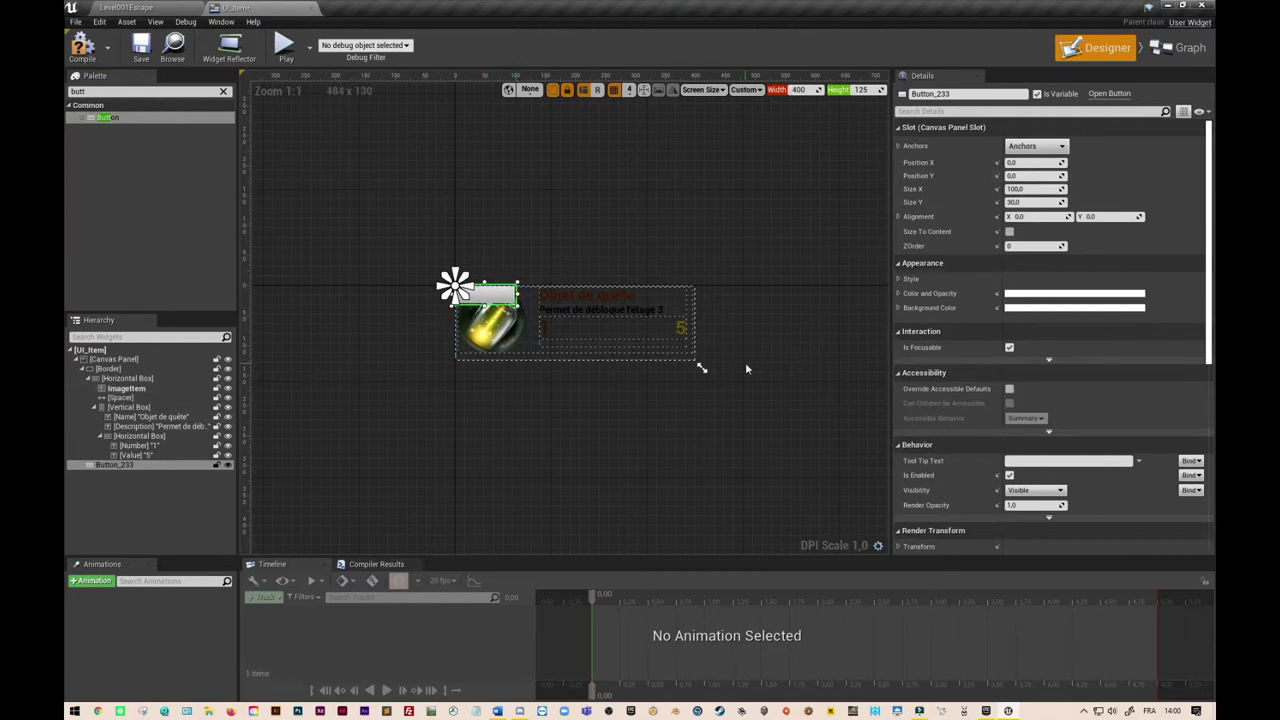
{"action": "left_click", "coordinate": [108, 369]}
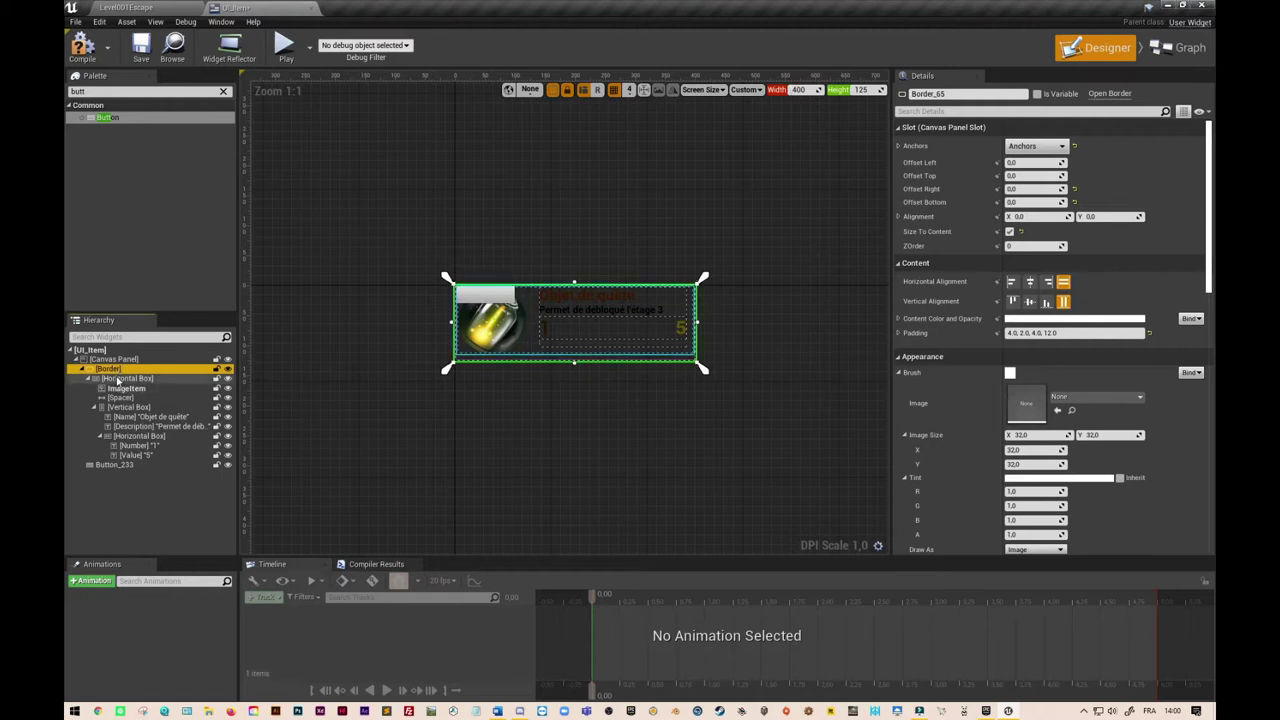
{"action": "left_click", "coordinate": [117, 465]}
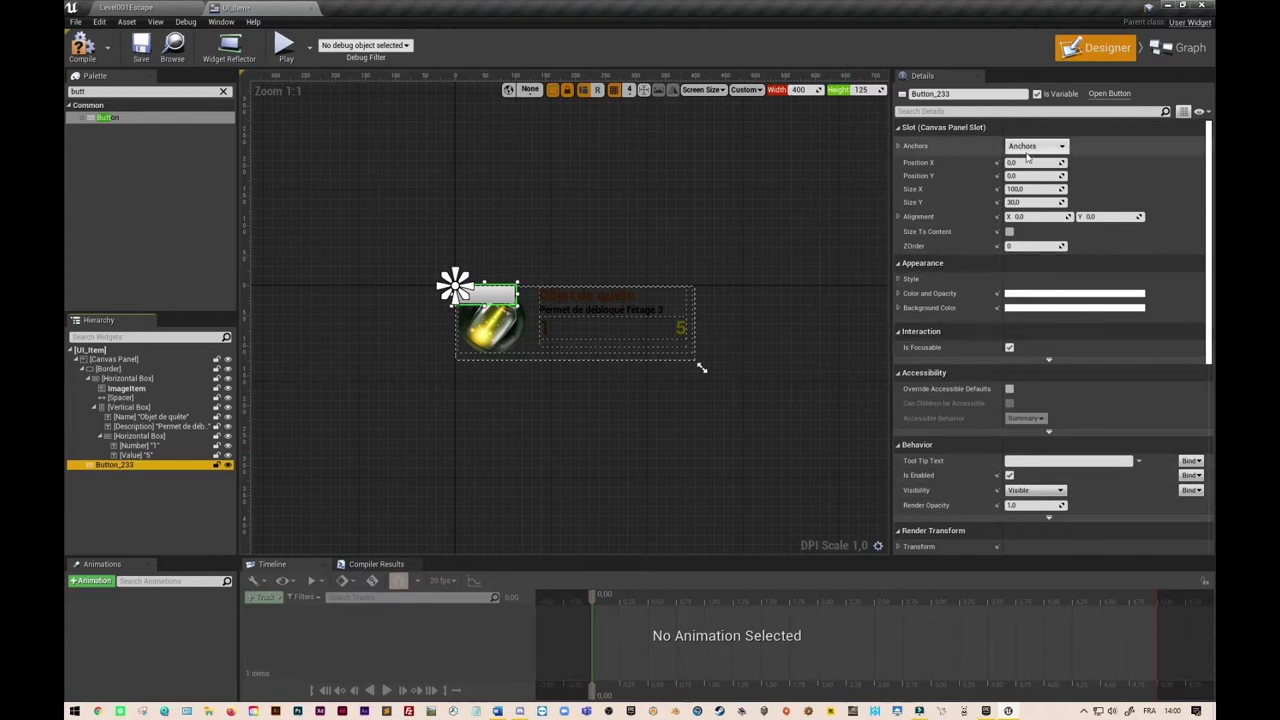
Anchor the button to full stretch with Offset Right and Offset Bottom set to 0
{"action": "left_click", "coordinate": [1061, 149]}
{"action": "left_click", "coordinate": [1162, 318]}
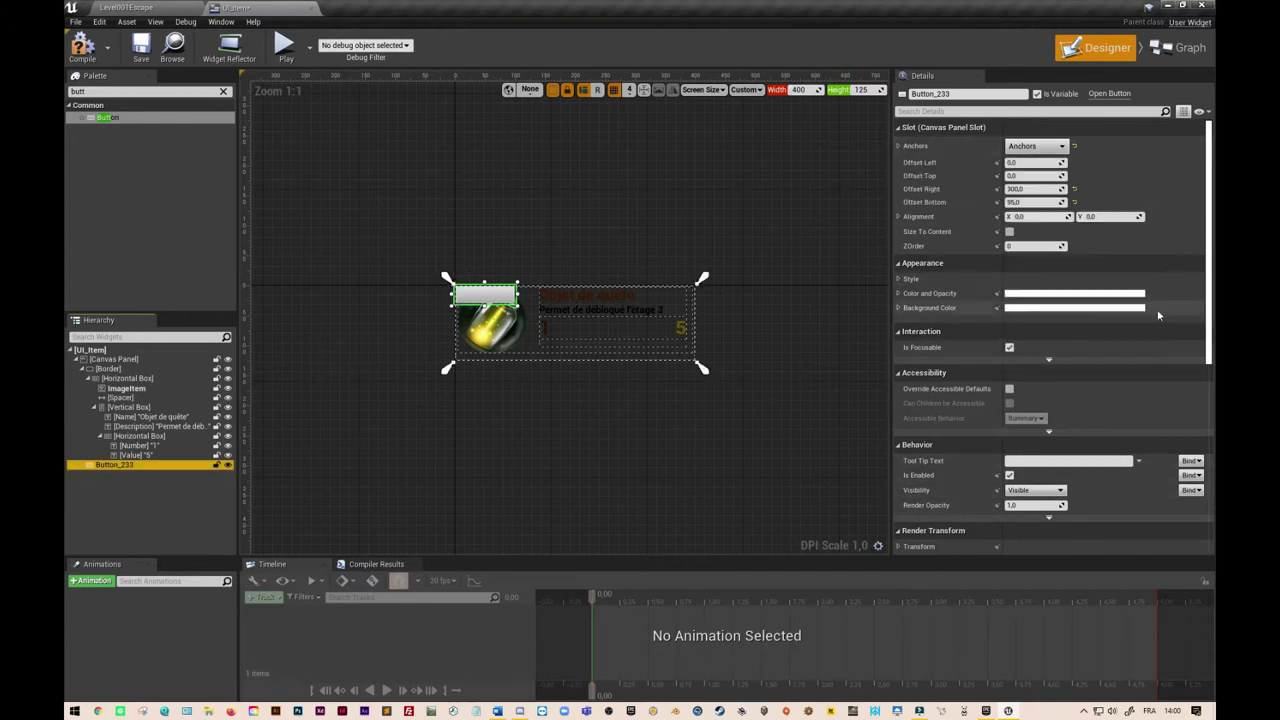
{"action": "left_click", "coordinate": [1013, 189]}
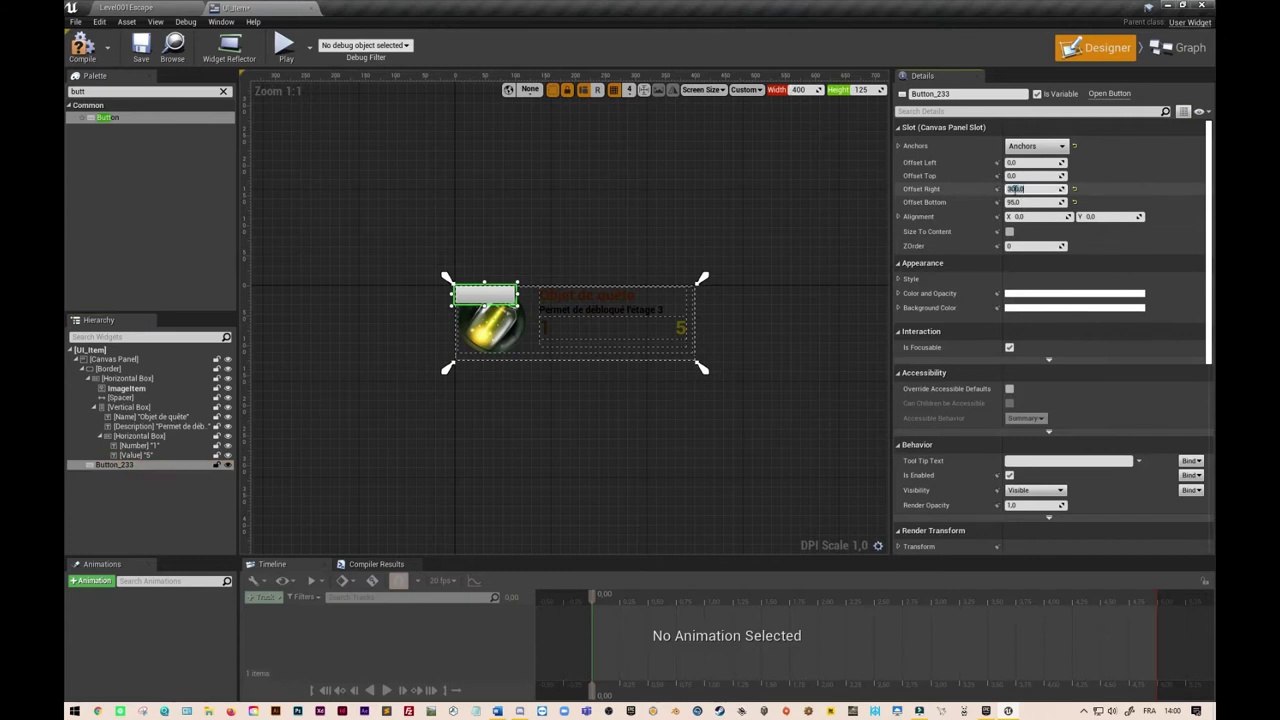
{"action": "left_click", "coordinate": [1024, 202]}
{"action": "type", "text": "0"}
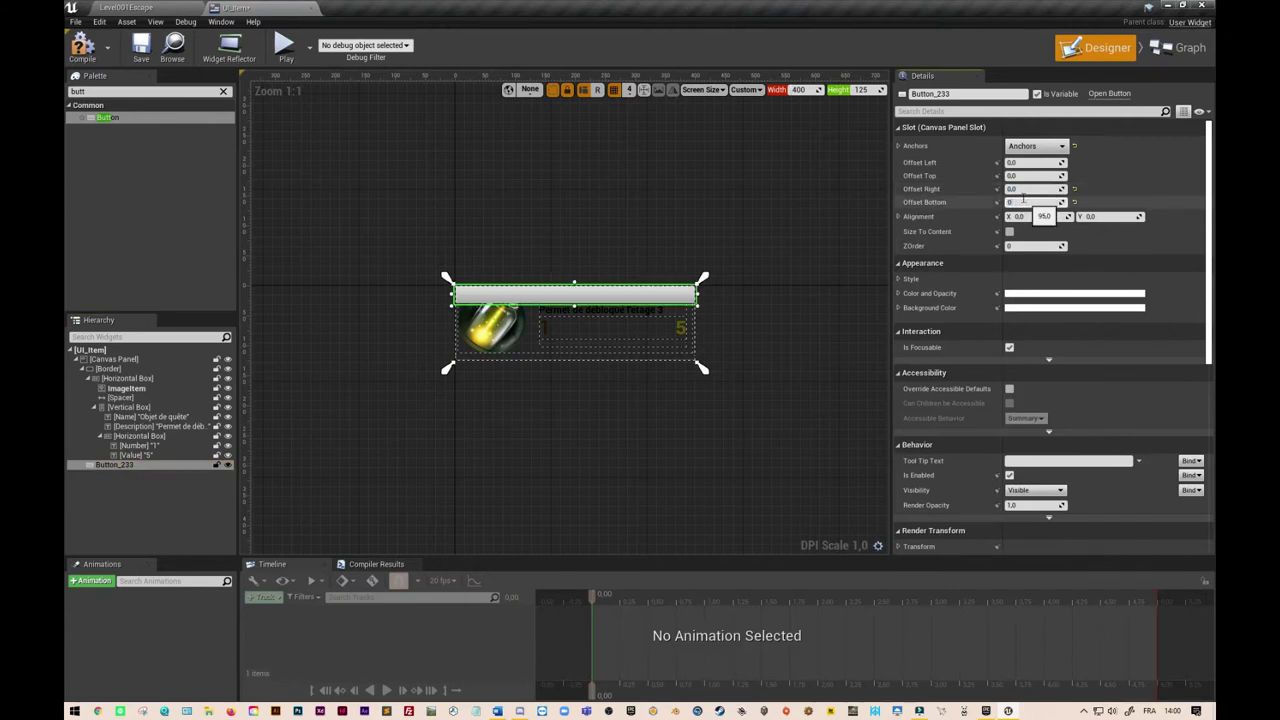
{"action": "key", "text": "Return"}
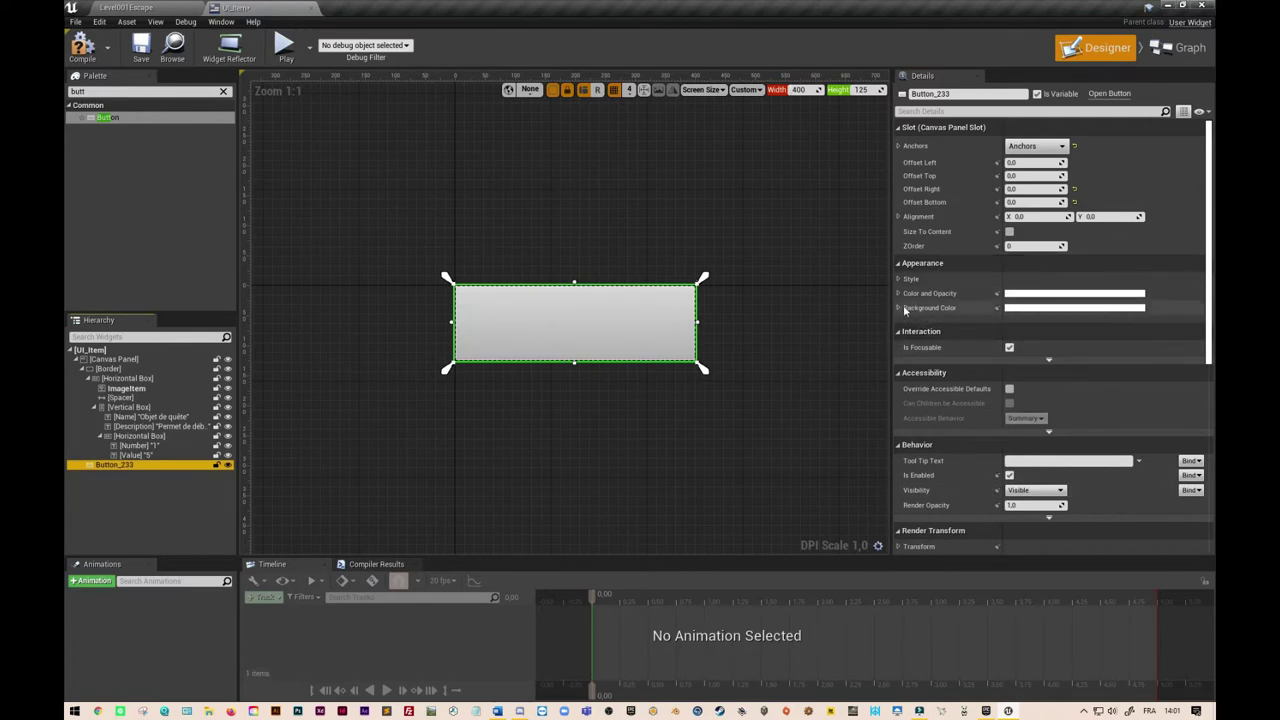
Set the button's Background Color alpha to 0 to make it transparent
{"action": "left_click", "coordinate": [898, 309]}
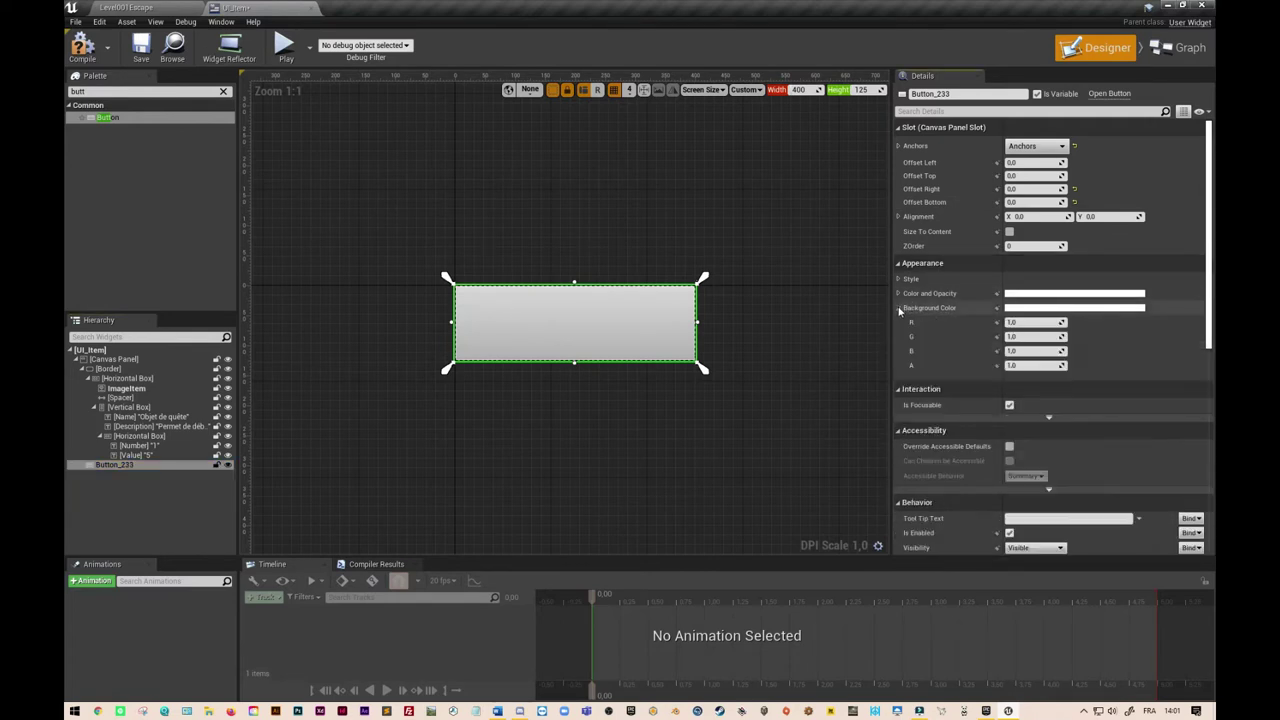
{"action": "left_click", "coordinate": [1013, 366]}
{"action": "type", "text": "0"}
{"action": "left_click", "coordinate": [1023, 351]}
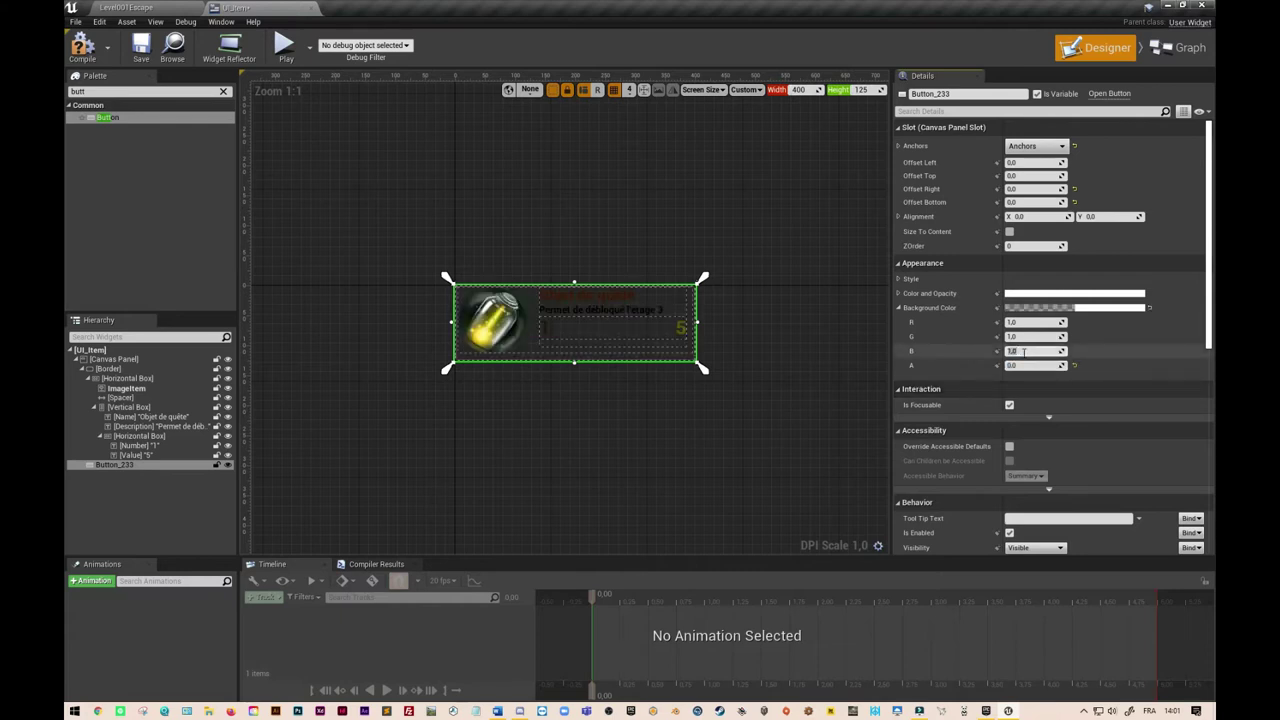
{"action": "key", "text": "Return"}
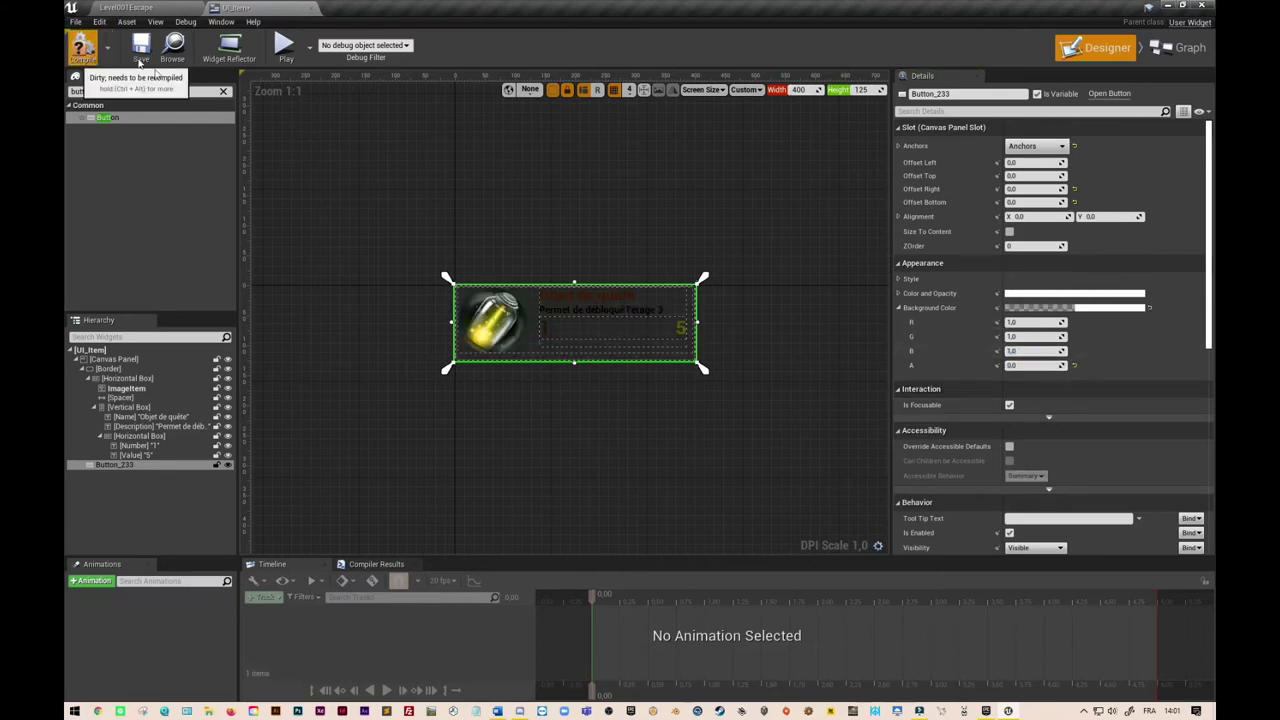
Compile UI_Item, set Save on Compile to Always, and compile again
{"action": "left_click", "coordinate": [140, 55]}
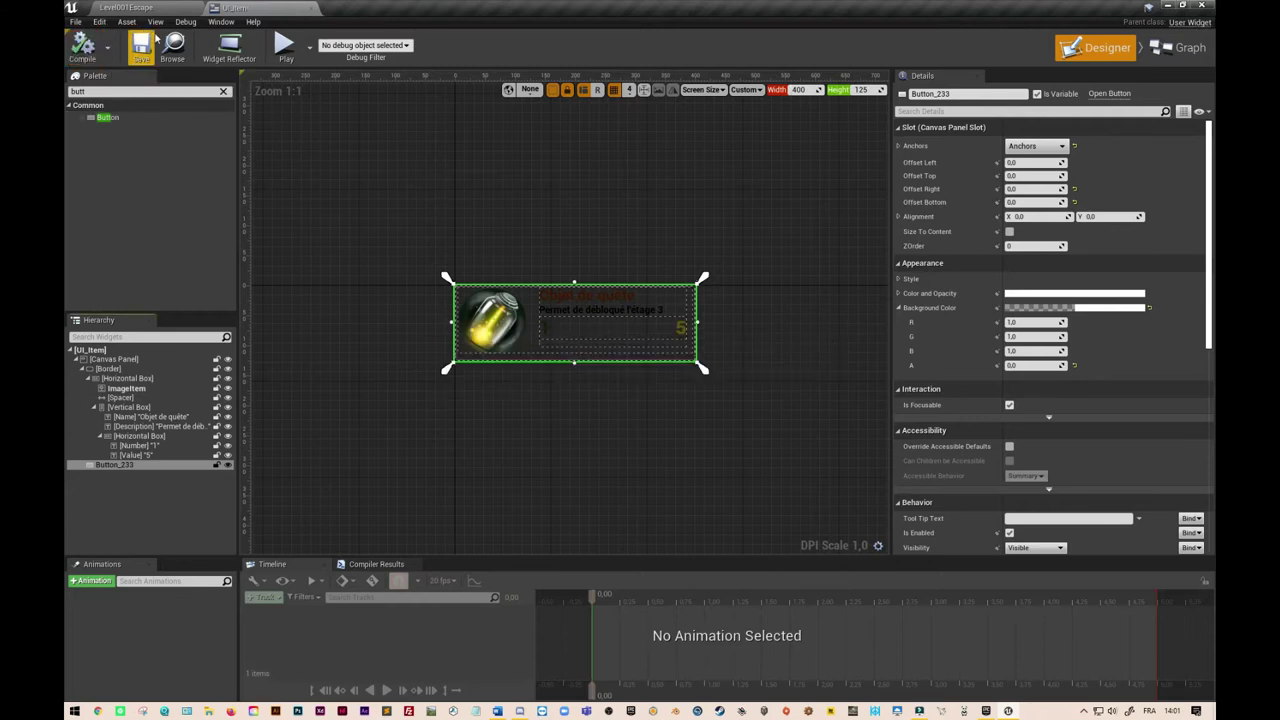
{"action": "left_click", "coordinate": [105, 58]}
{"action": "mouse_move", "coordinate": [150, 72]}
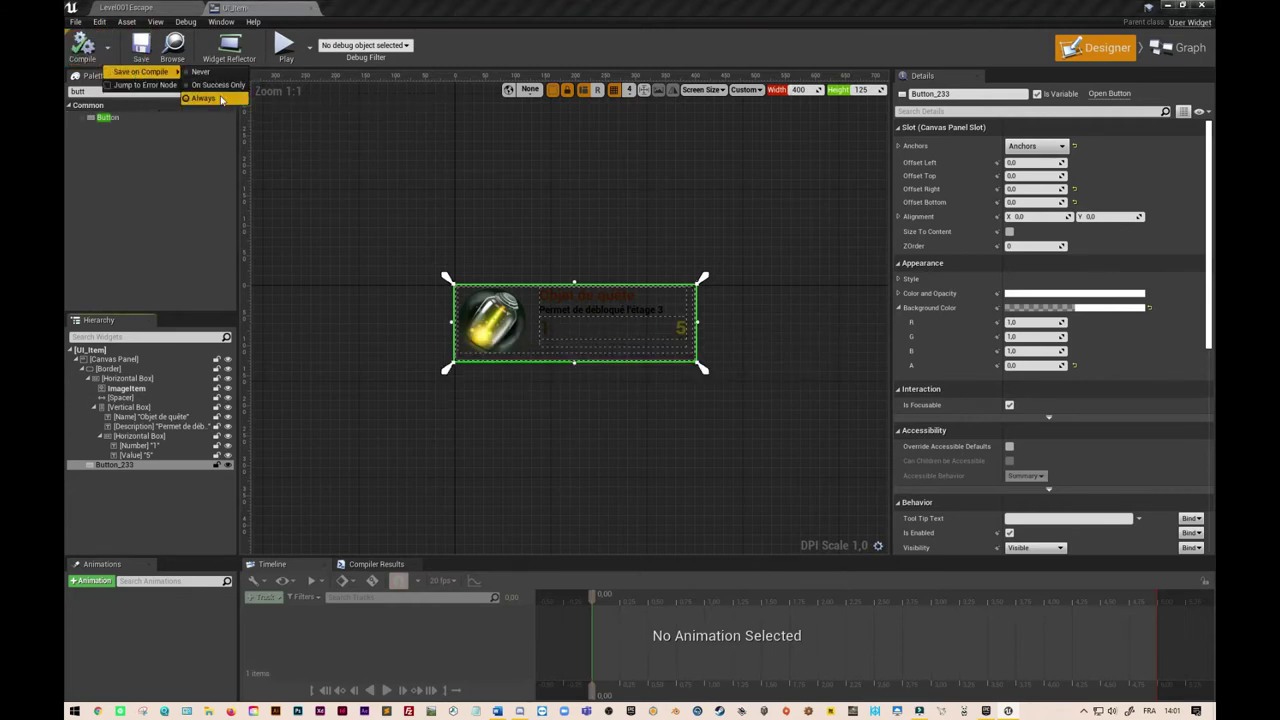
{"action": "left_click", "coordinate": [83, 60]}
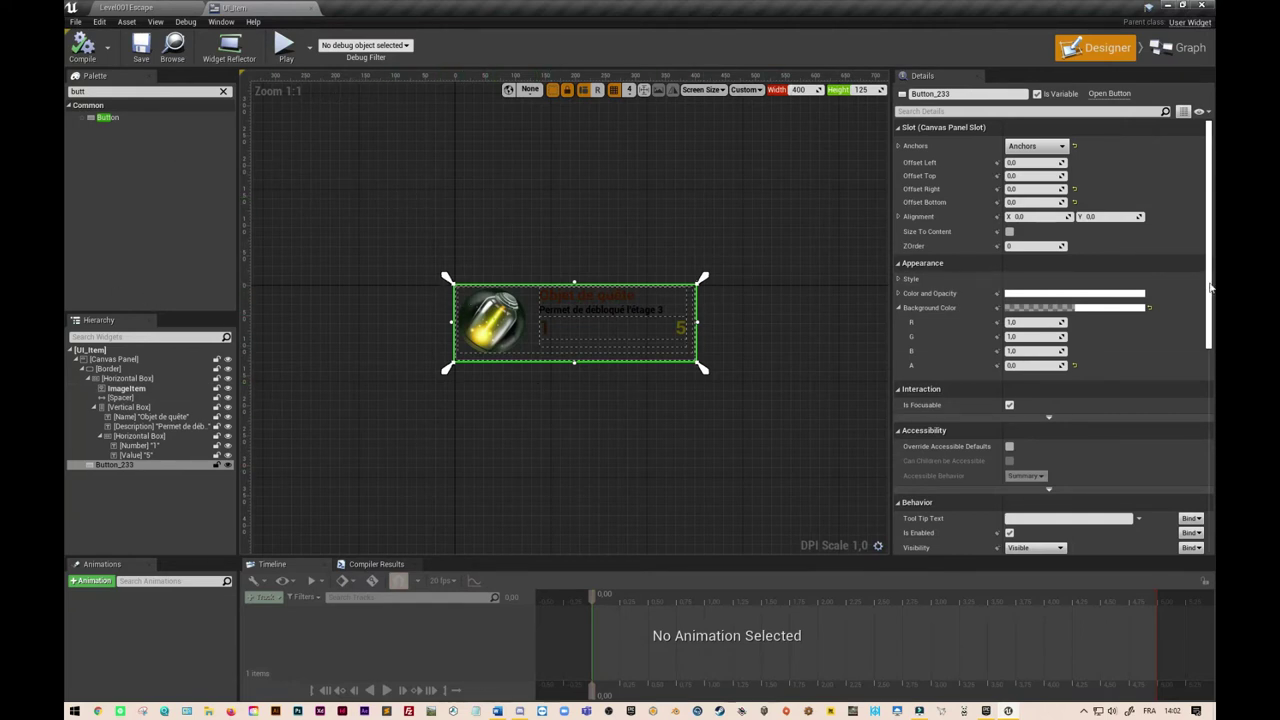
Rename Button_233 in the hierarchy to BtnActionItem
{"action": "scroll", "coordinate": [1150, 287], "scroll_direction": "down", "scroll_amount": 10}
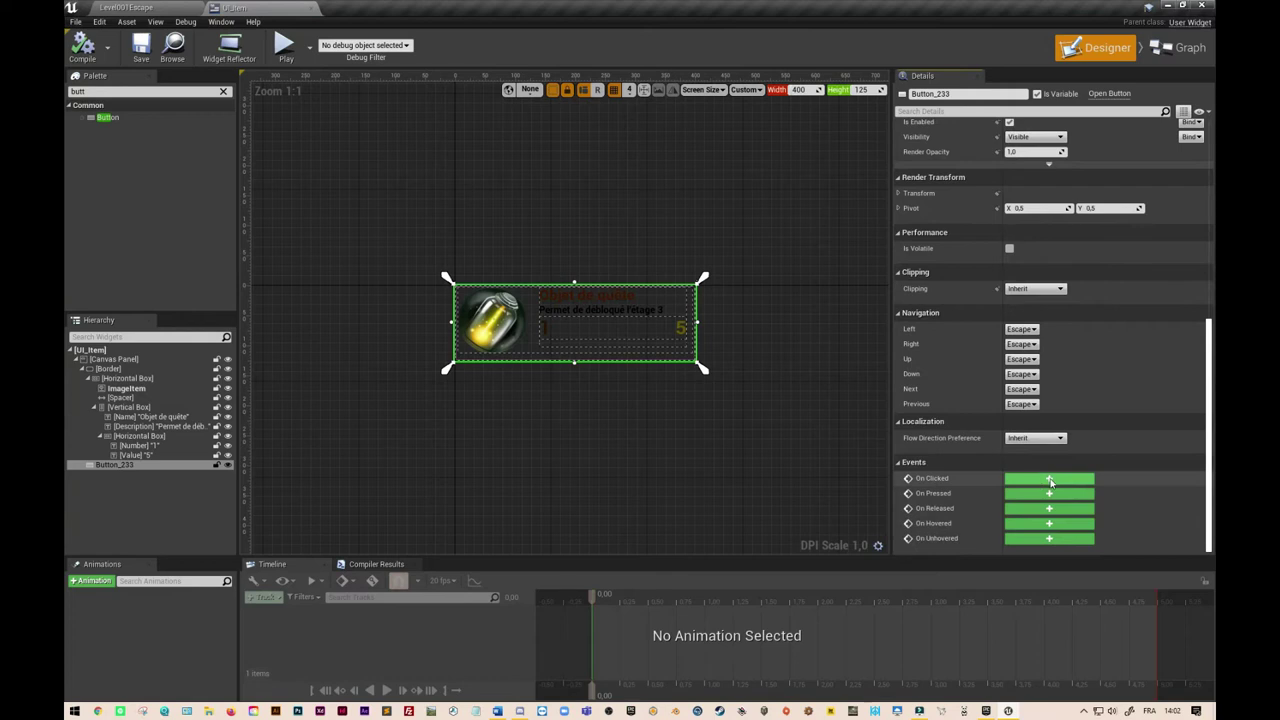
{"action": "left_click", "coordinate": [117, 464]}
{"action": "left_click", "coordinate": [117, 466]}
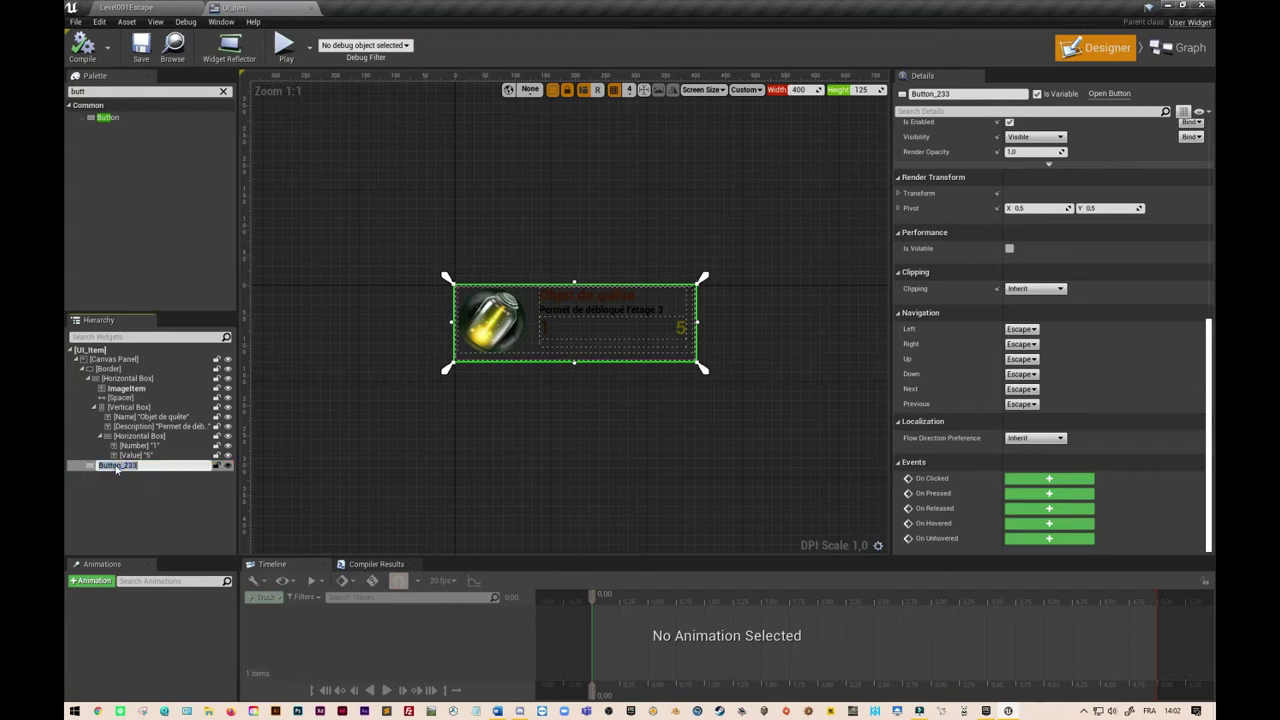
{"action": "type", "text": "BtnAct"}
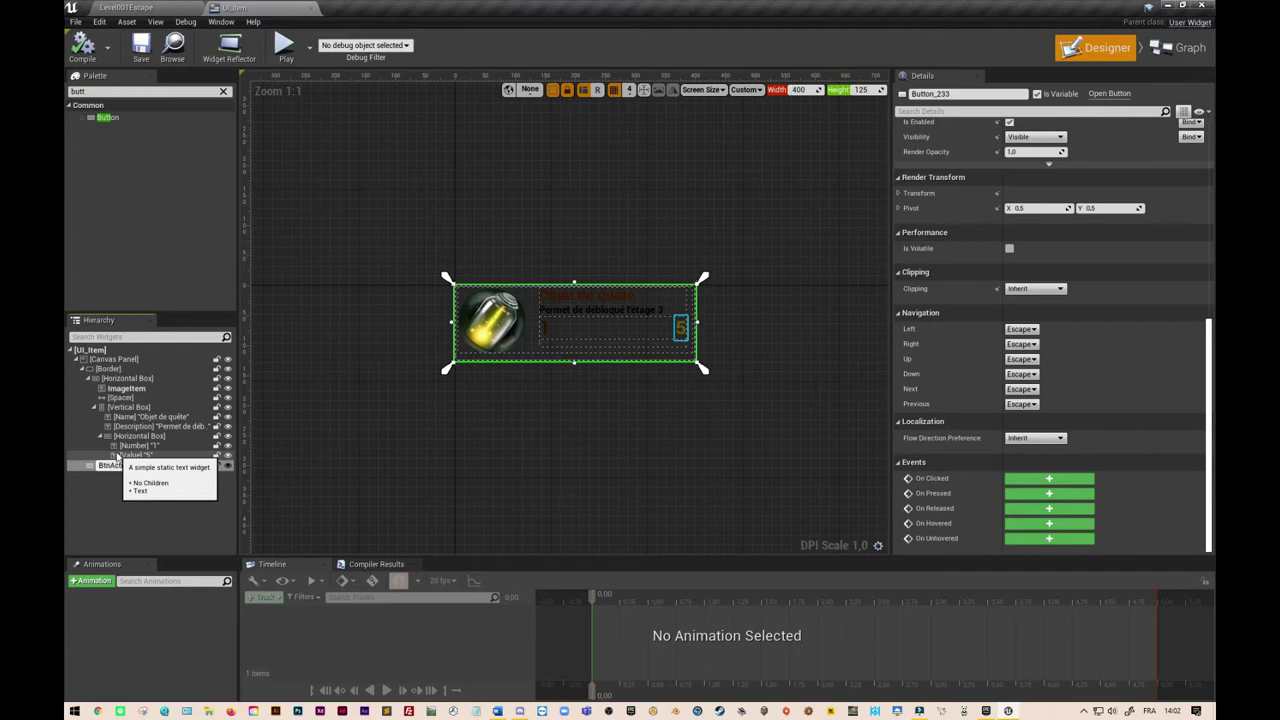
{"action": "key", "text": "Return"}
{"action": "left_click", "coordinate": [357, 420]}
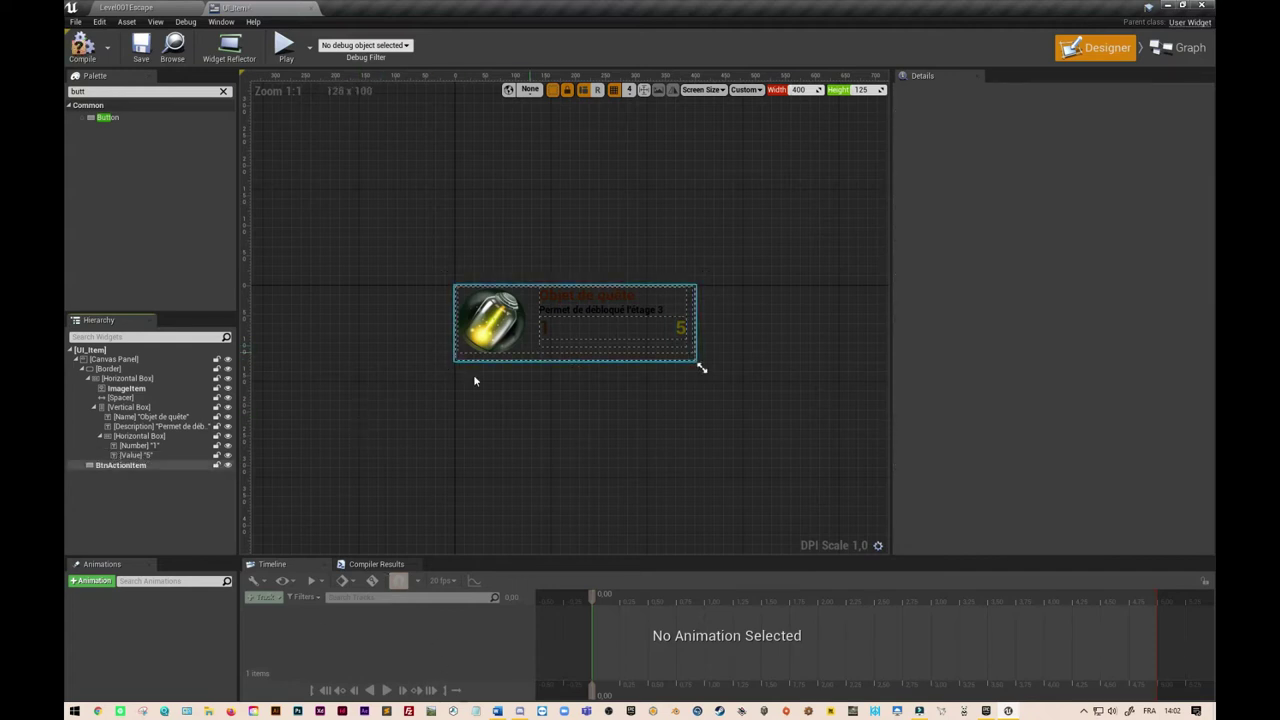
Add an On Clicked event node for BtnActionItem in the Event Graph
{"action": "left_click", "coordinate": [165, 466]}
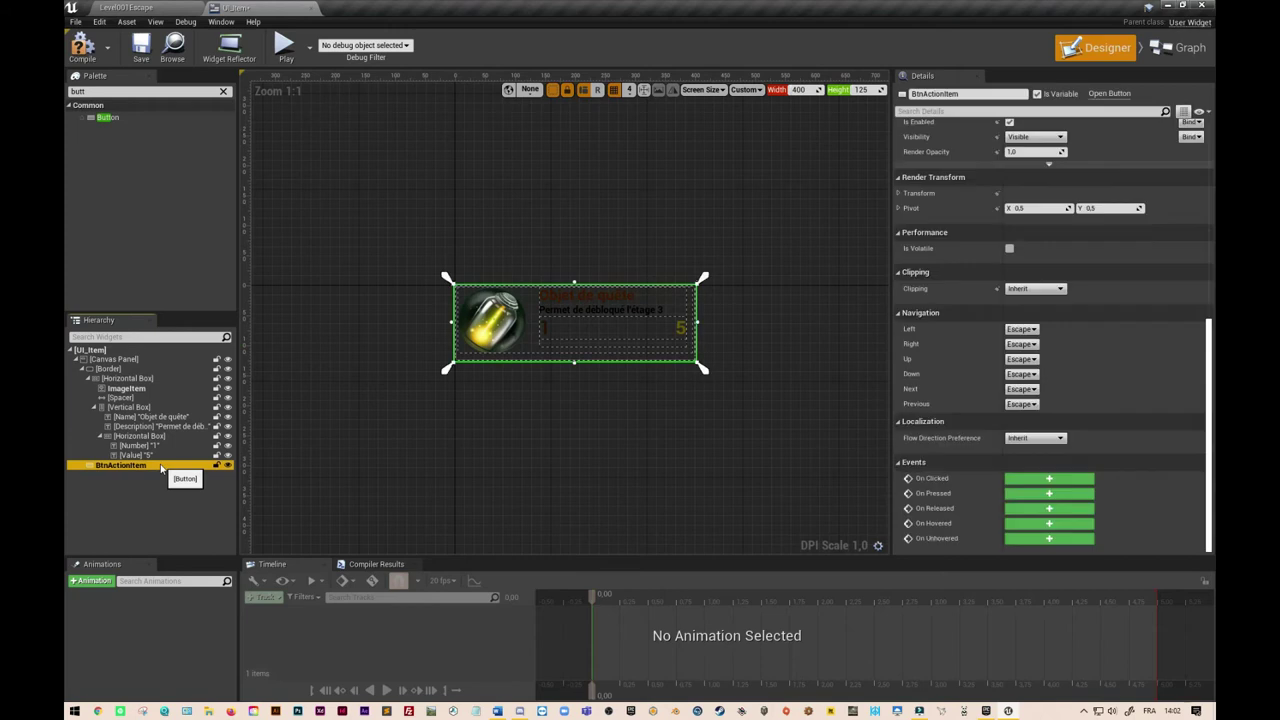
{"action": "left_click", "coordinate": [1049, 480]}
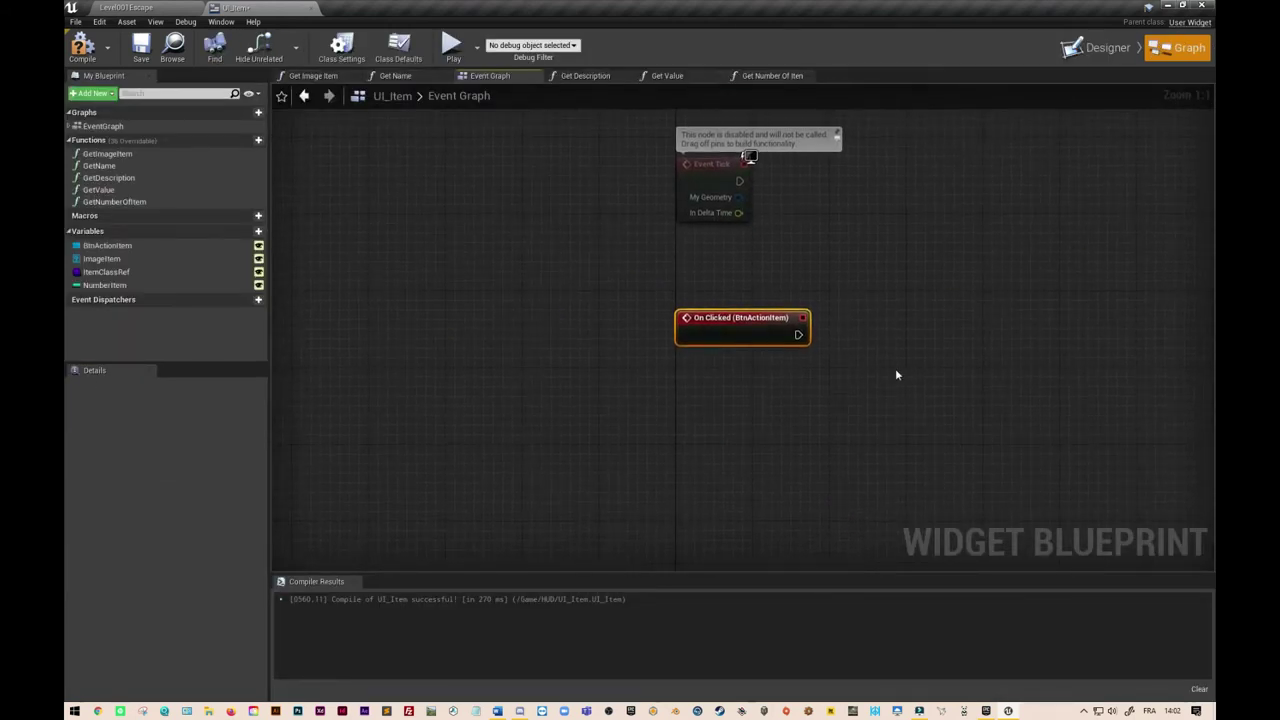
{"action": "right_click_drag", "start_coordinate": [896, 375], "coordinate": [629, 376]}
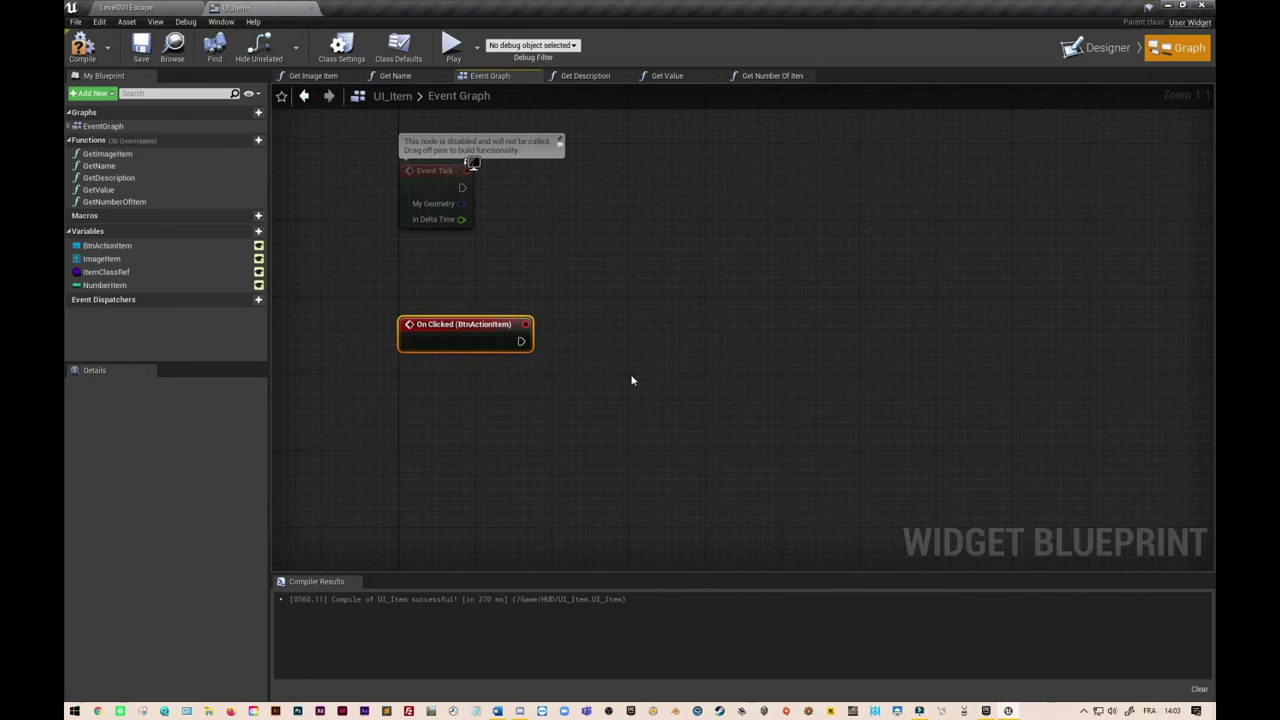
Place an ItemClassRef getter feeding a Get Class Defaults node
{"action": "mouse_move", "coordinate": [105, 272]}
{"action": "left_mouse_down"}
{"action": "mouse_move", "coordinate": [465, 406]}
{"action": "mouse_move", "coordinate": [578, 400]}
{"action": "left_mouse_up"}
{"action": "left_click", "coordinate": [500, 414]}
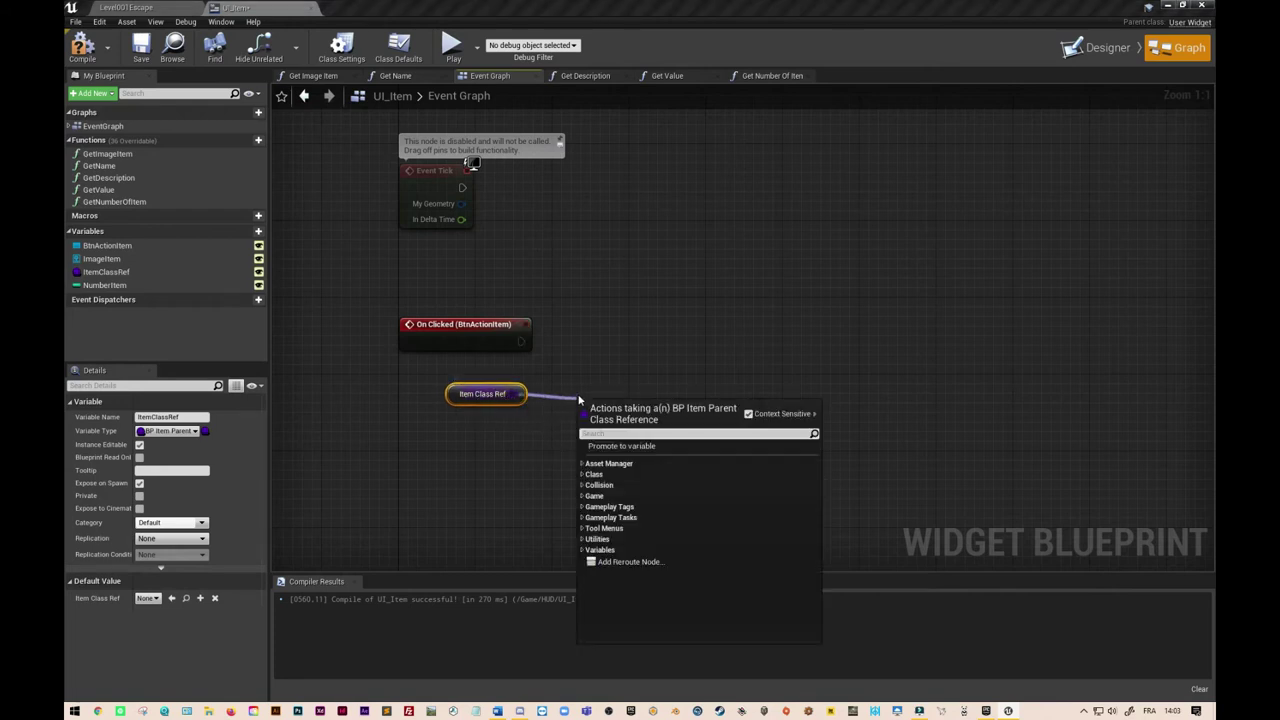
{"action": "type", "text": "get class "}
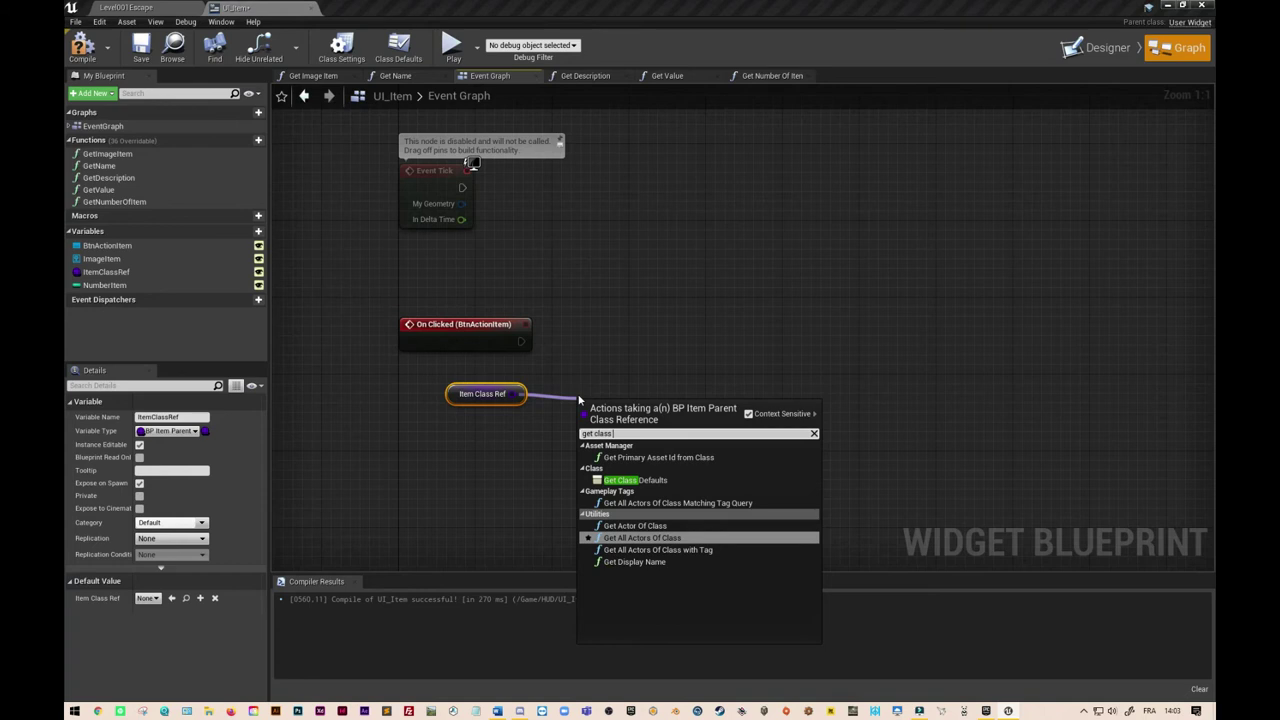
{"action": "type", "text": "defaults"}
{"action": "key", "text": "Return"}
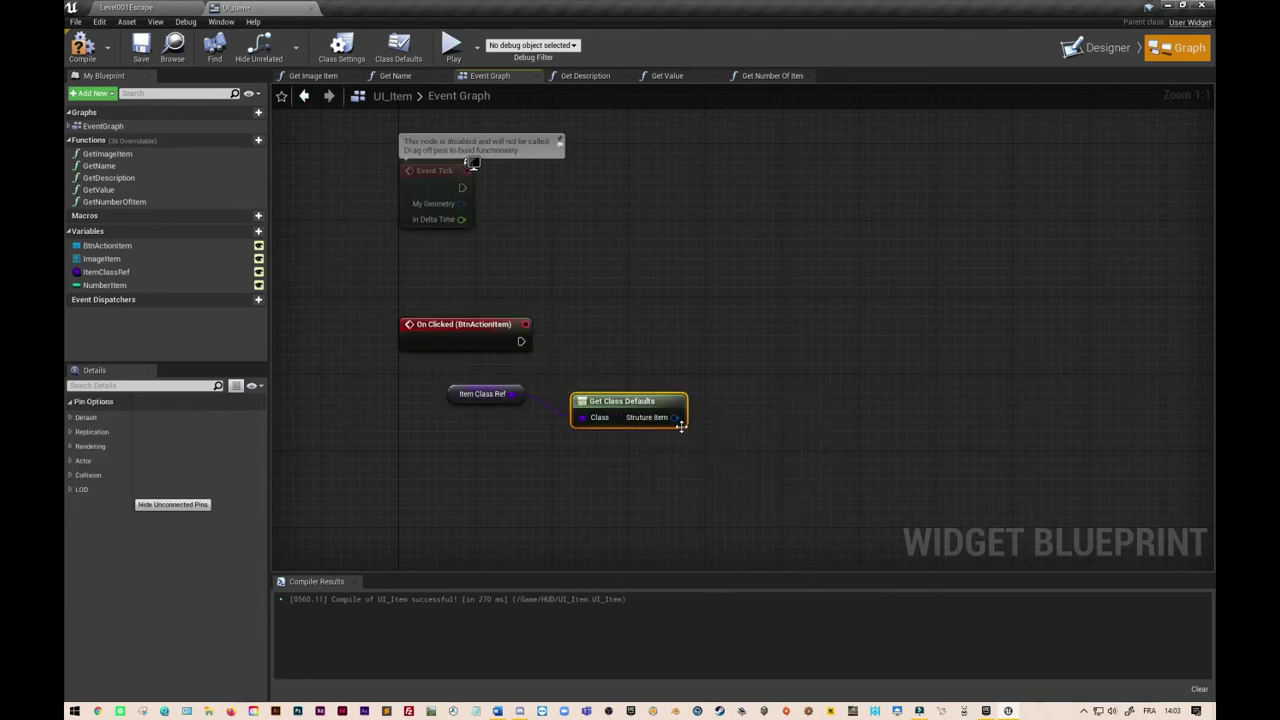
Add a Break Struct_Items node off the item structure output
{"action": "left_click_drag", "start_coordinate": [675, 417], "coordinate": [765, 425]}
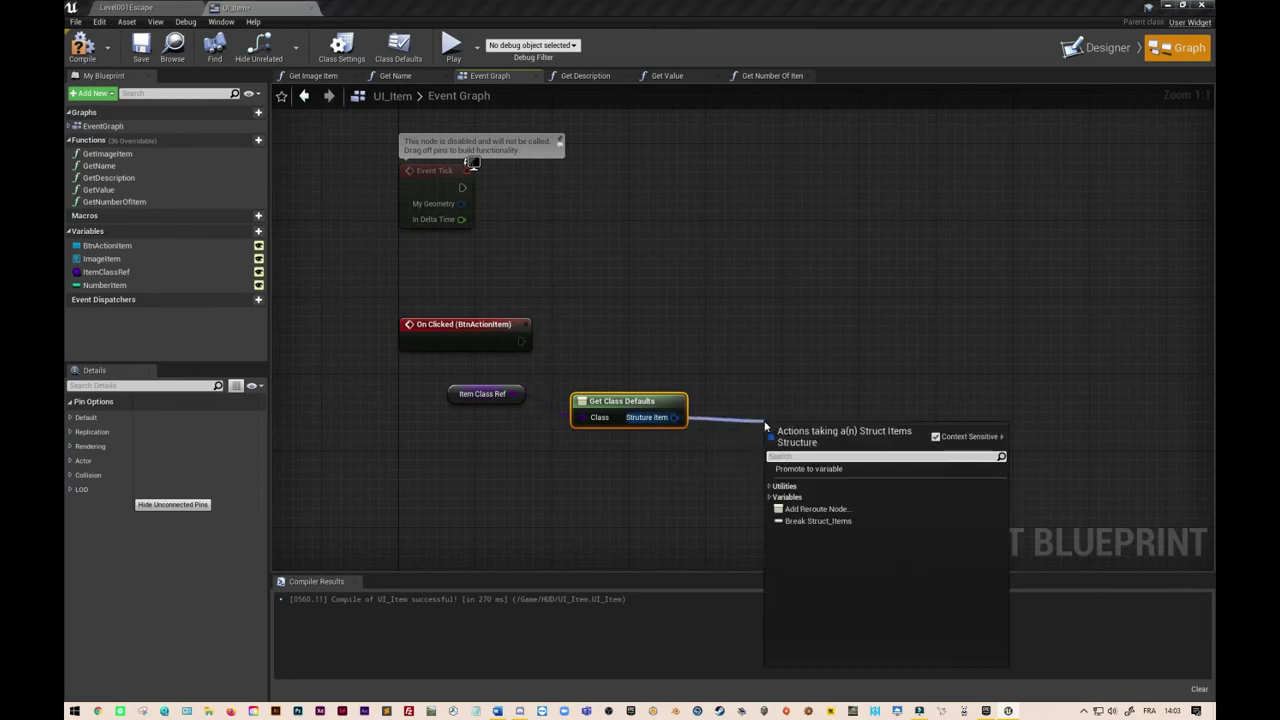
{"action": "type", "text": "break struct"}
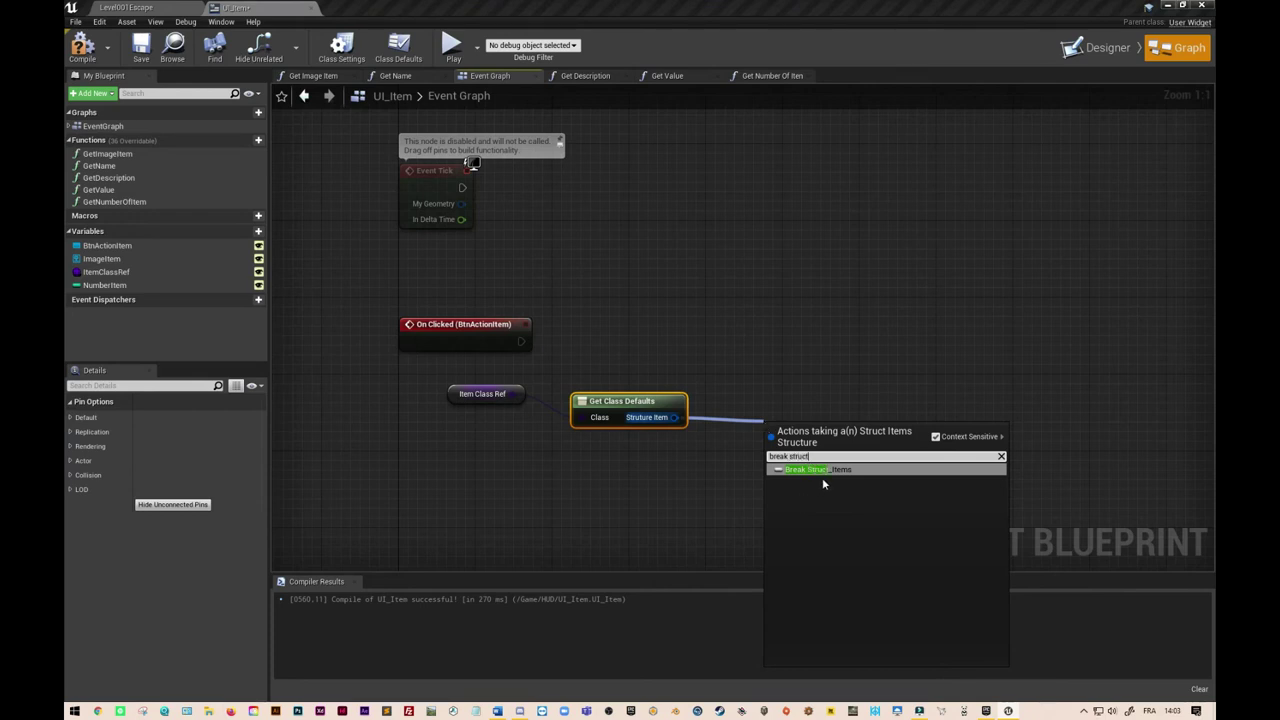
{"action": "key", "text": "Return"}
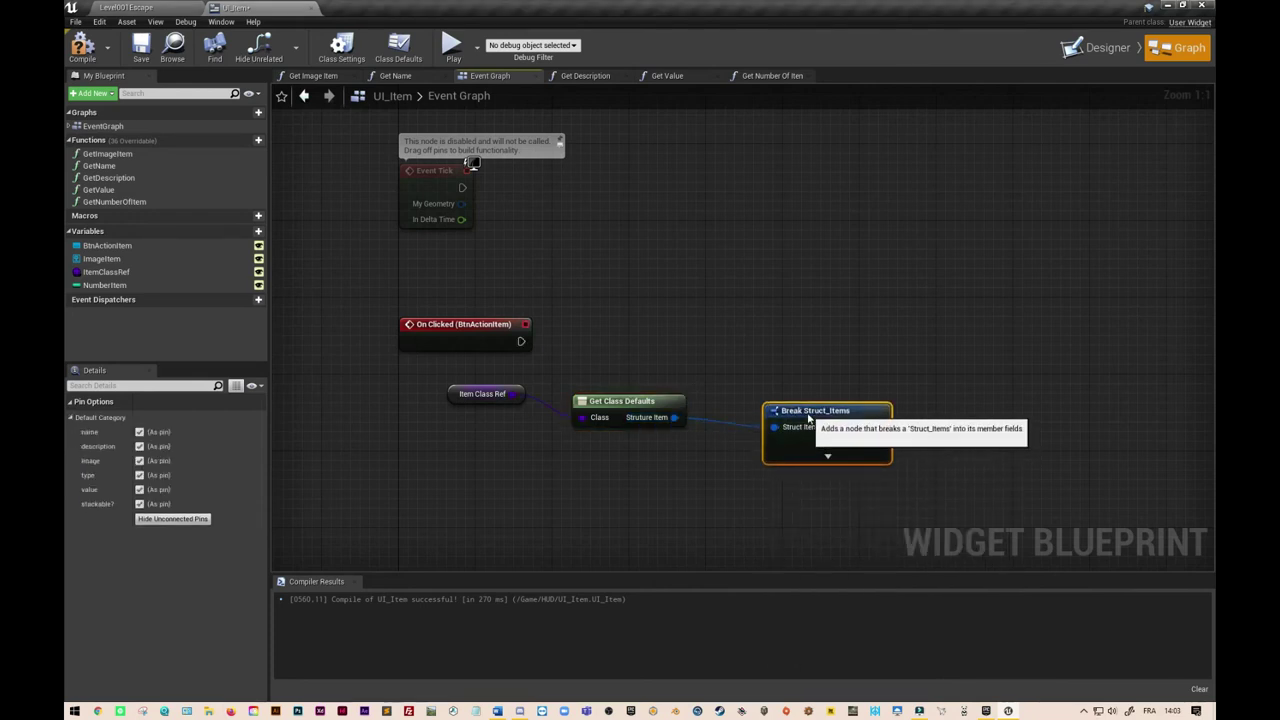
Split and recombine the Struture Item pin, then wire it into Break Struct_Items
{"action": "right_click", "coordinate": [674, 420]}
{"action": "left_click", "coordinate": [700, 450]}
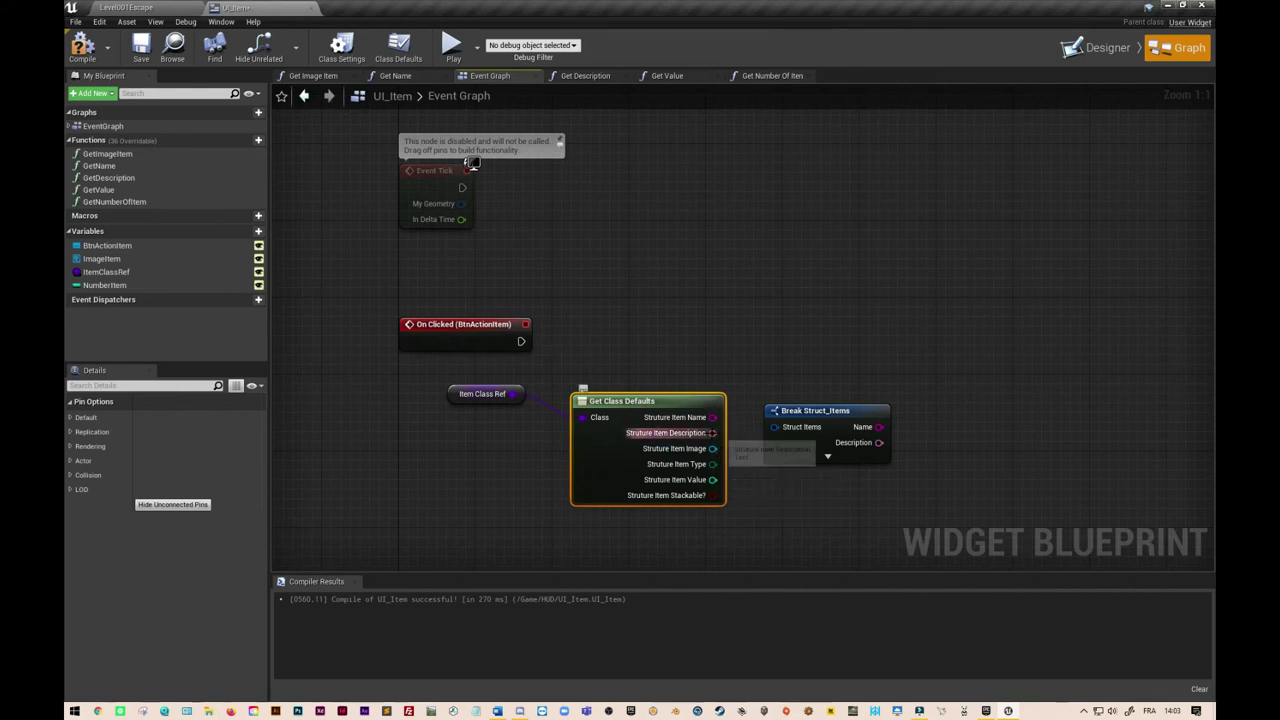
{"action": "right_click", "coordinate": [713, 418]}
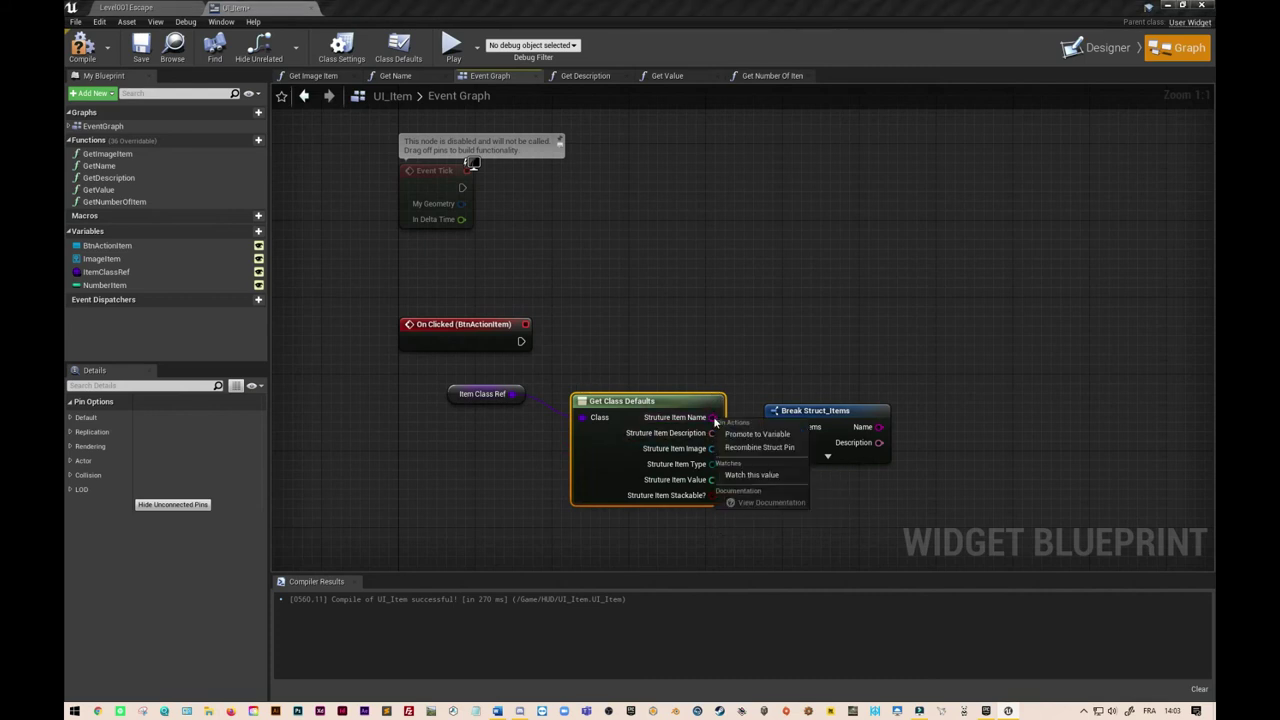
{"action": "left_click", "coordinate": [759, 447]}
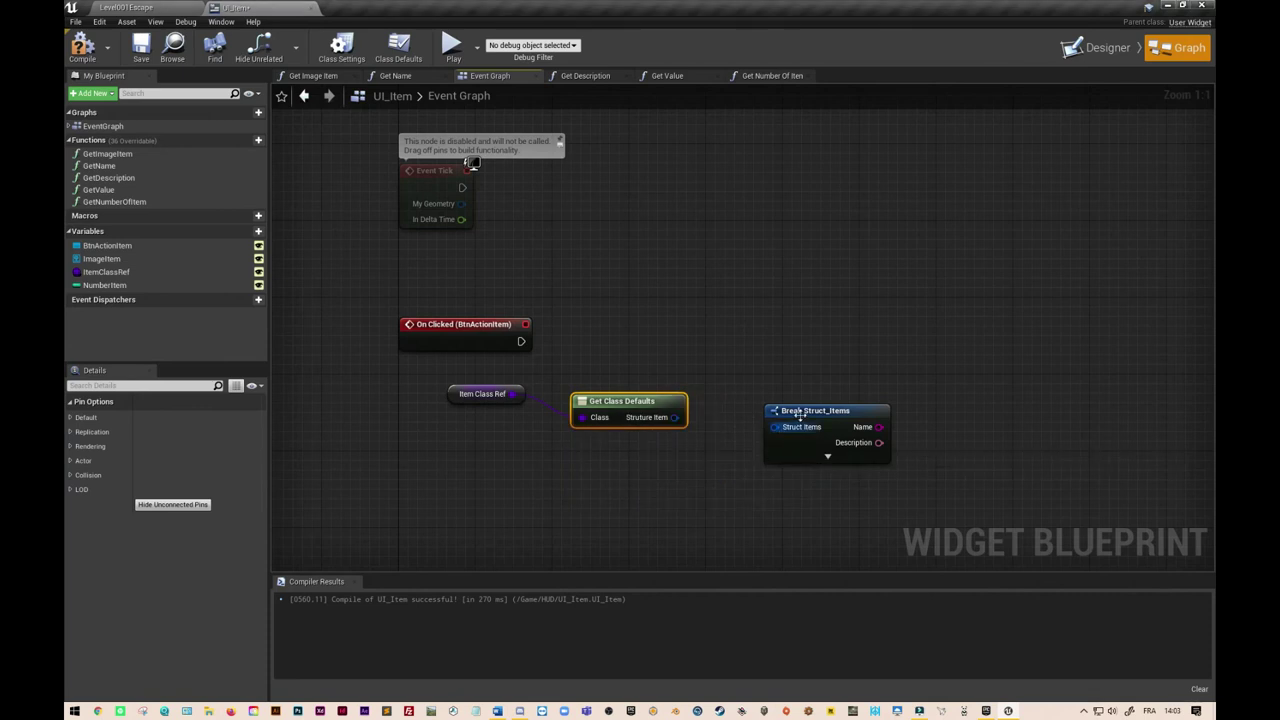
{"action": "mouse_move", "coordinate": [675, 417]}
{"action": "left_mouse_down"}
{"action": "mouse_move", "coordinate": [790, 424]}
{"action": "mouse_move", "coordinate": [732, 410]}
{"action": "left_mouse_up"}
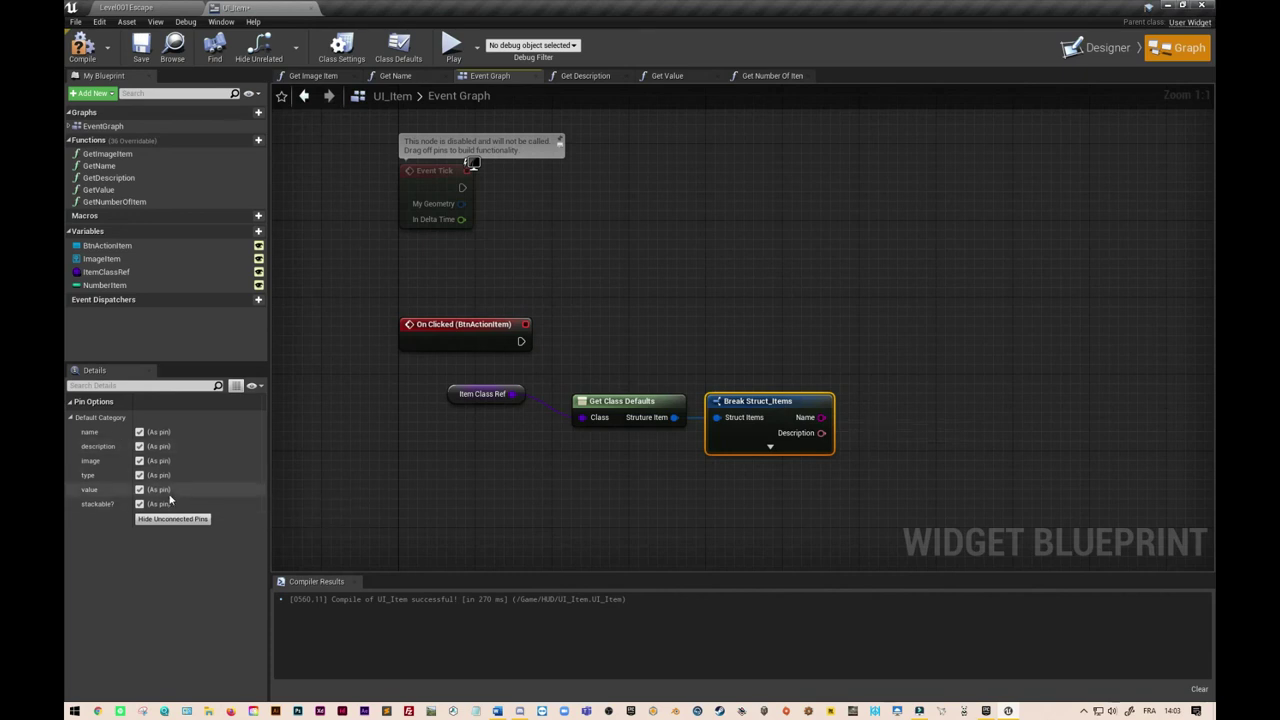
Hide the Stackable?, Value, Image, Description and Name pins, leaving only Type
{"action": "left_click", "coordinate": [139, 504]}
{"action": "left_click", "coordinate": [139, 489]}
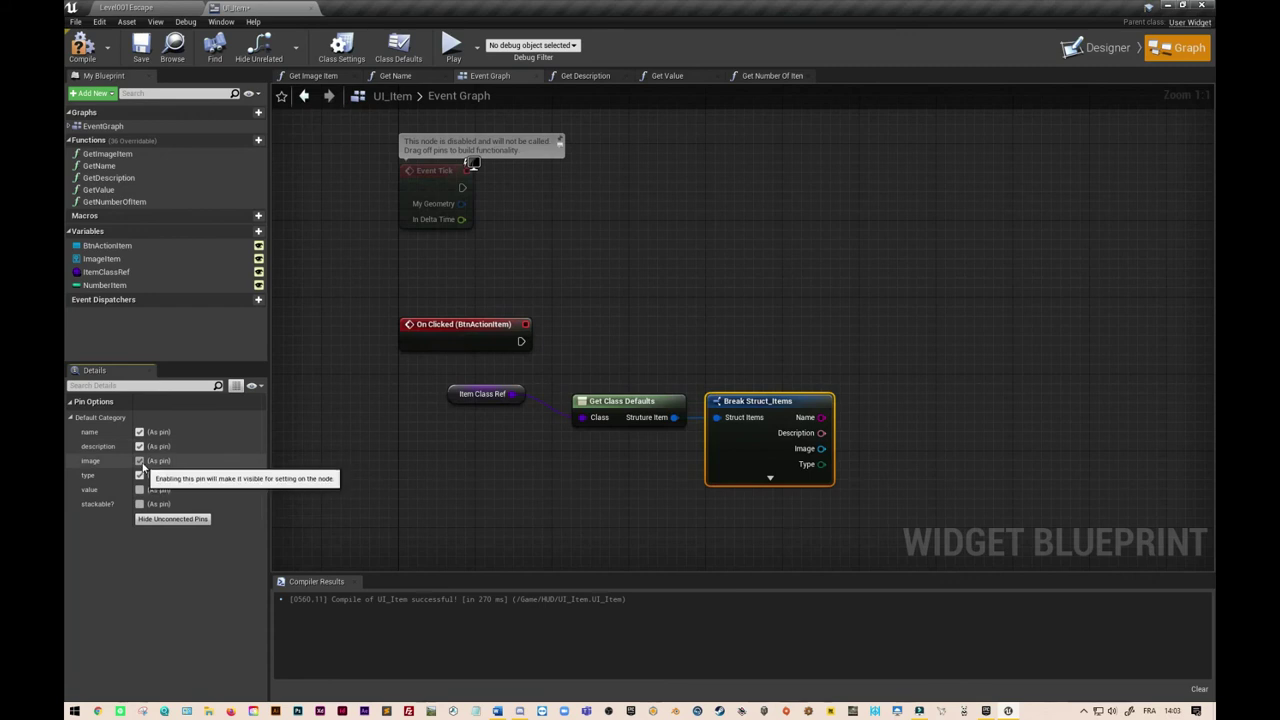
{"action": "left_click", "coordinate": [139, 460]}
{"action": "left_click", "coordinate": [139, 446]}
{"action": "left_click", "coordinate": [139, 431]}
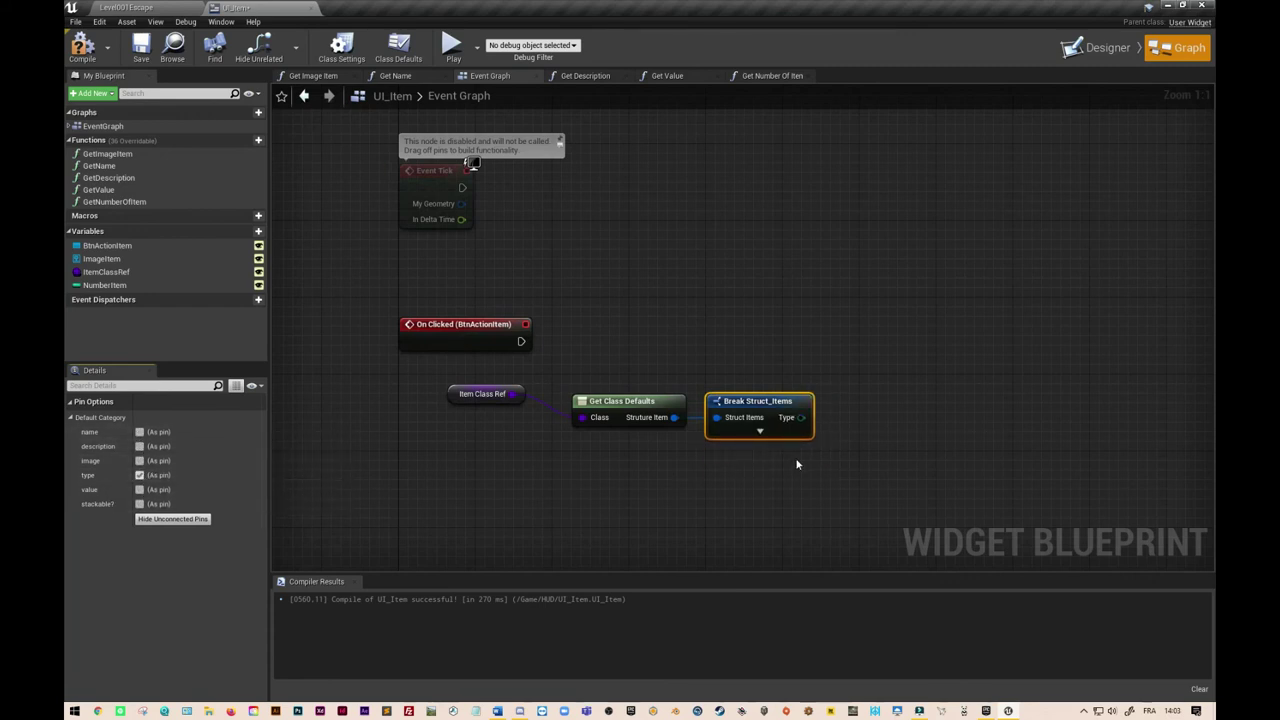
{"action": "right_click_drag", "start_coordinate": [797, 464], "coordinate": [686, 458]}
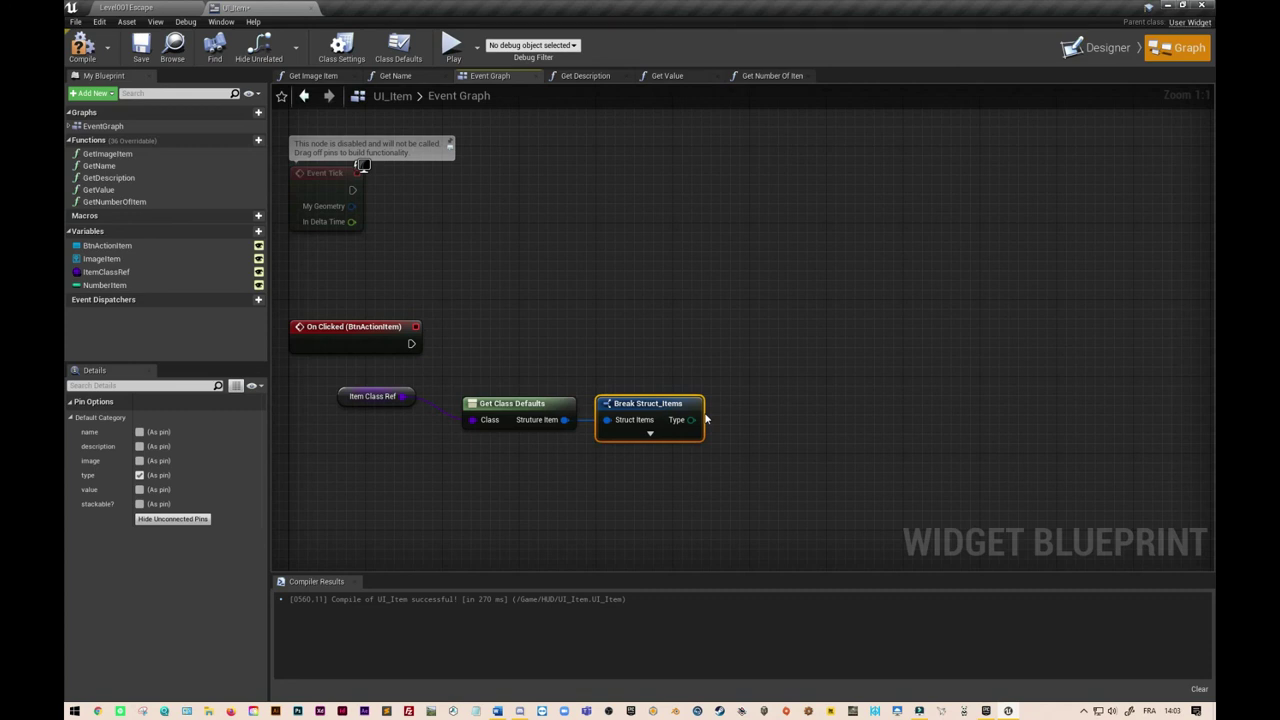
Add a Switch on Enum_items node from the Type pin, triggered by On Clicked
{"action": "left_click_drag", "start_coordinate": [691, 419], "coordinate": [740, 368]}
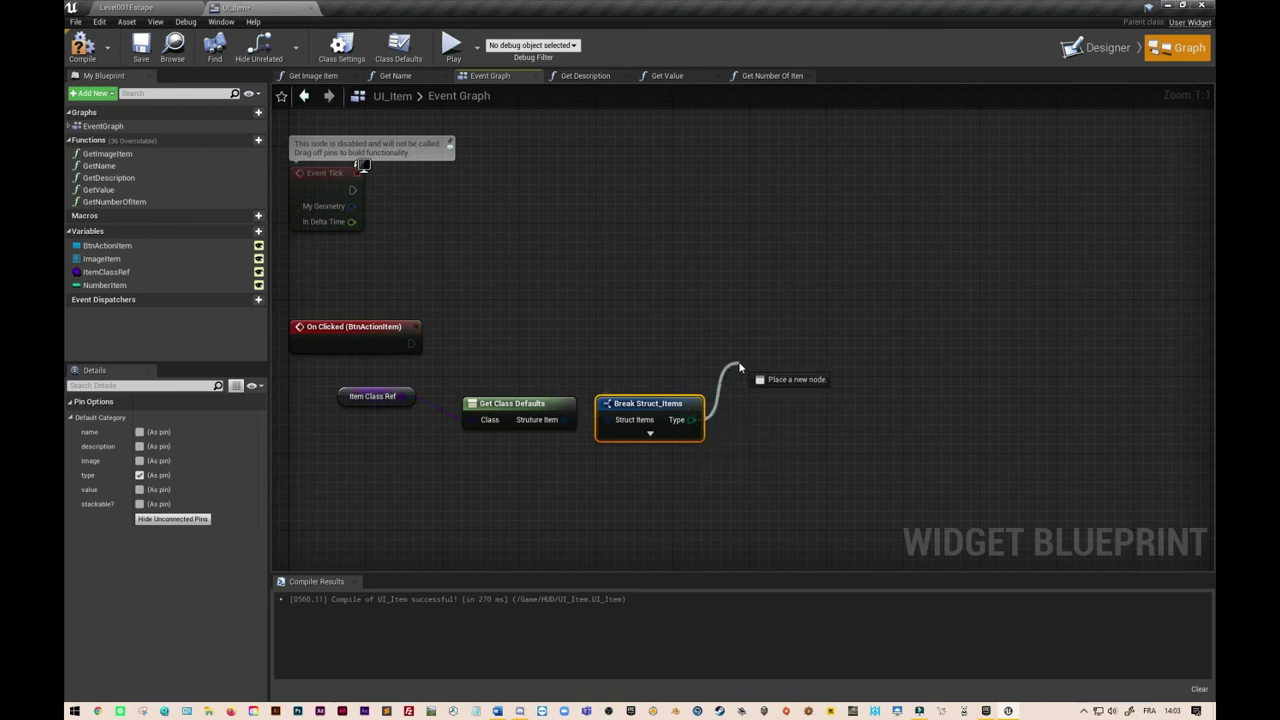
{"action": "type", "text": "switch"}
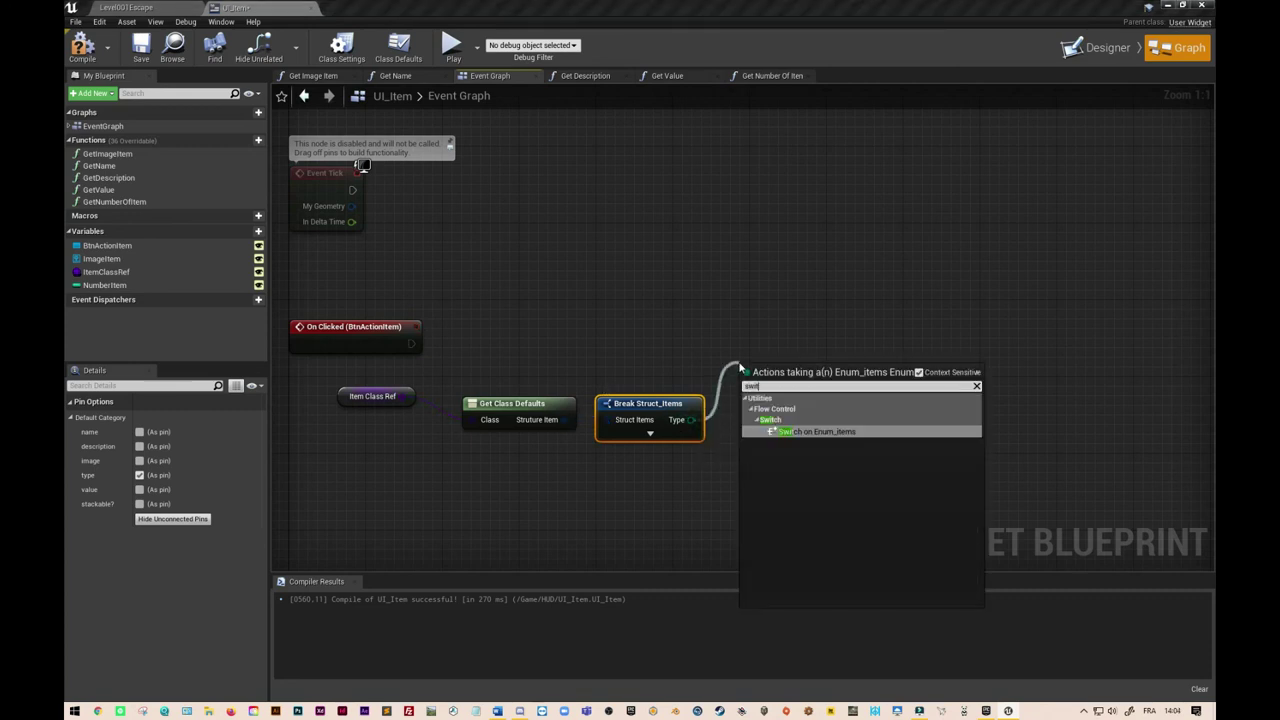
{"action": "left_click", "coordinate": [856, 432]}
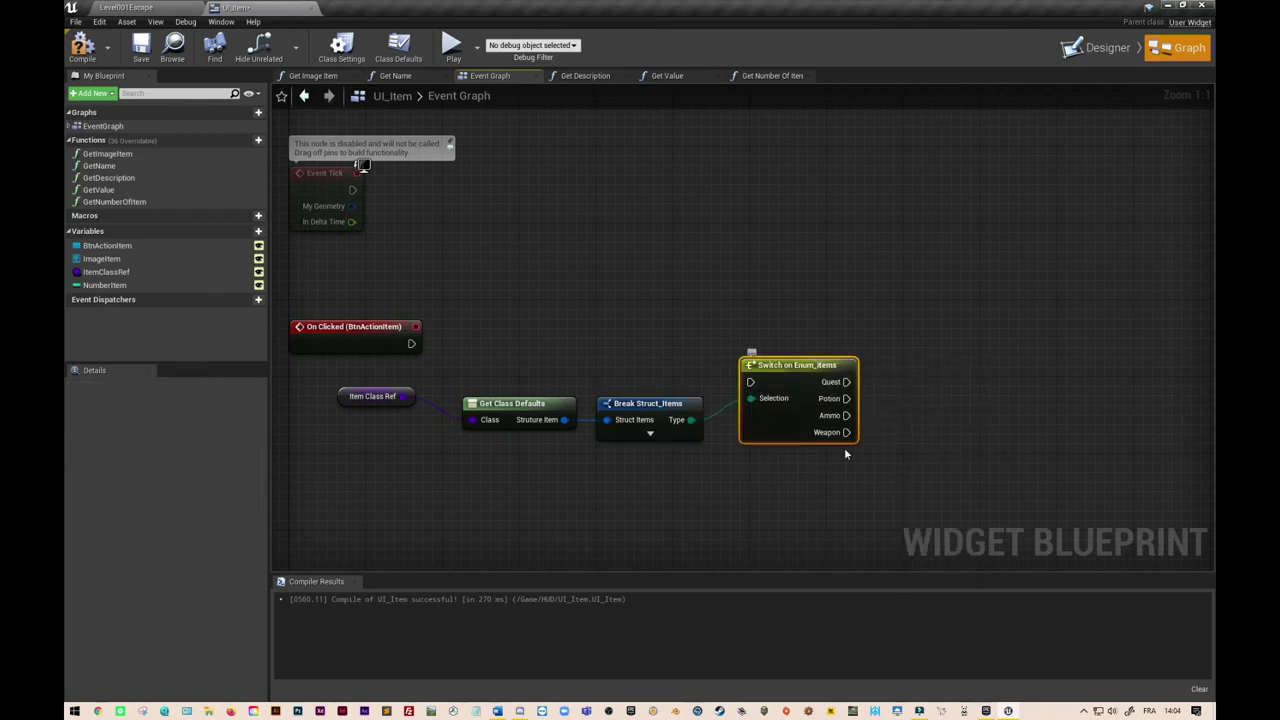
{"action": "mouse_move", "coordinate": [411, 343]}
{"action": "left_mouse_down"}
{"action": "mouse_move", "coordinate": [776, 366]}
{"action": "mouse_move", "coordinate": [766, 328]}
{"action": "left_mouse_up"}
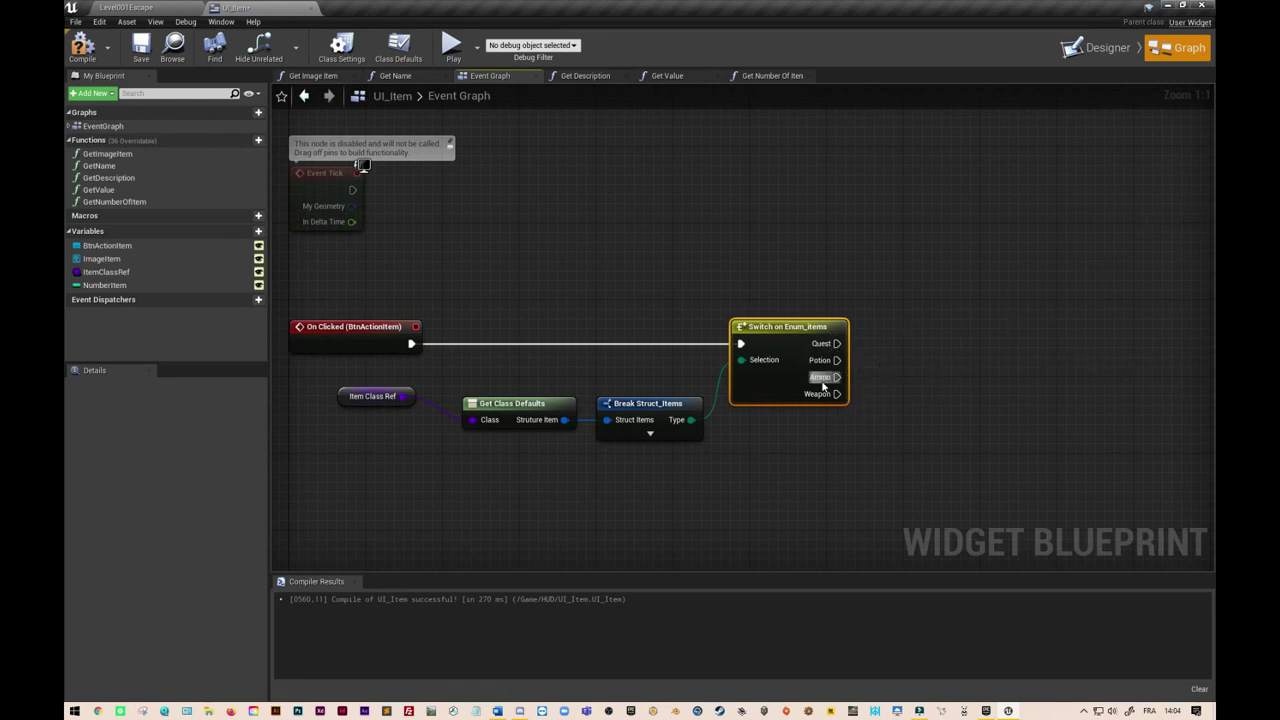
{"action": "right_click_drag", "start_coordinate": [1023, 453], "coordinate": [766, 434]}
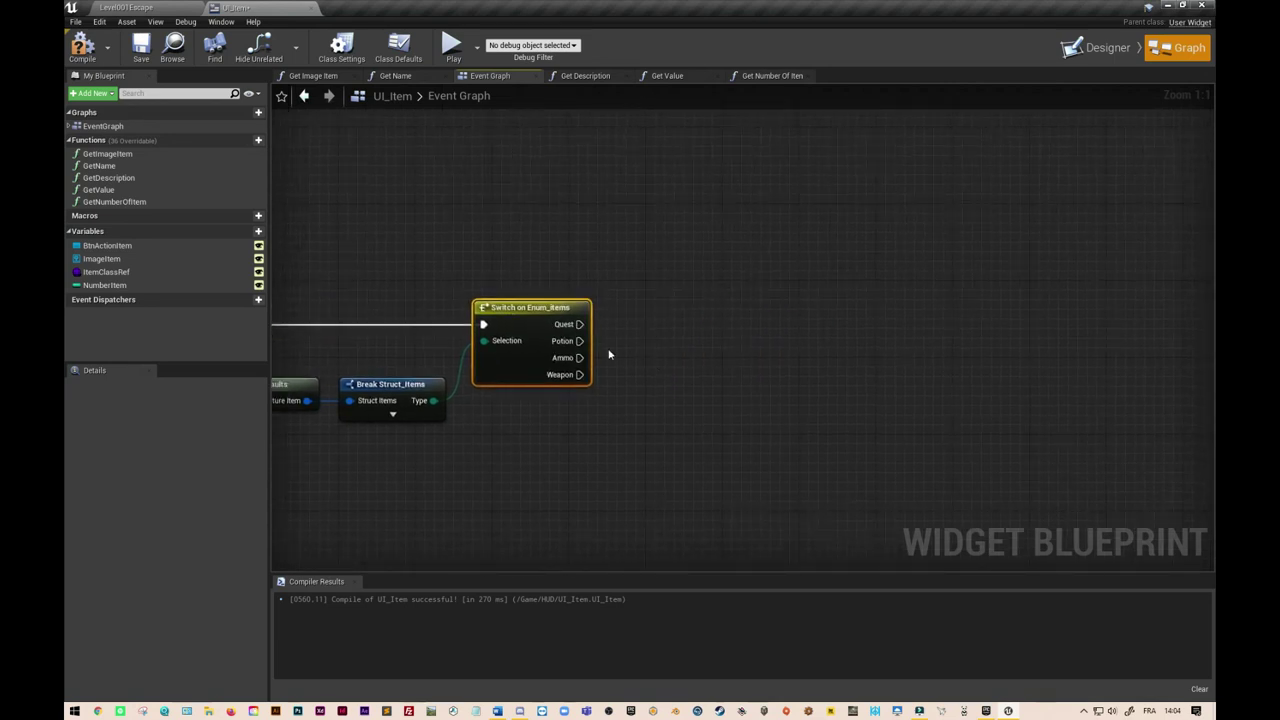